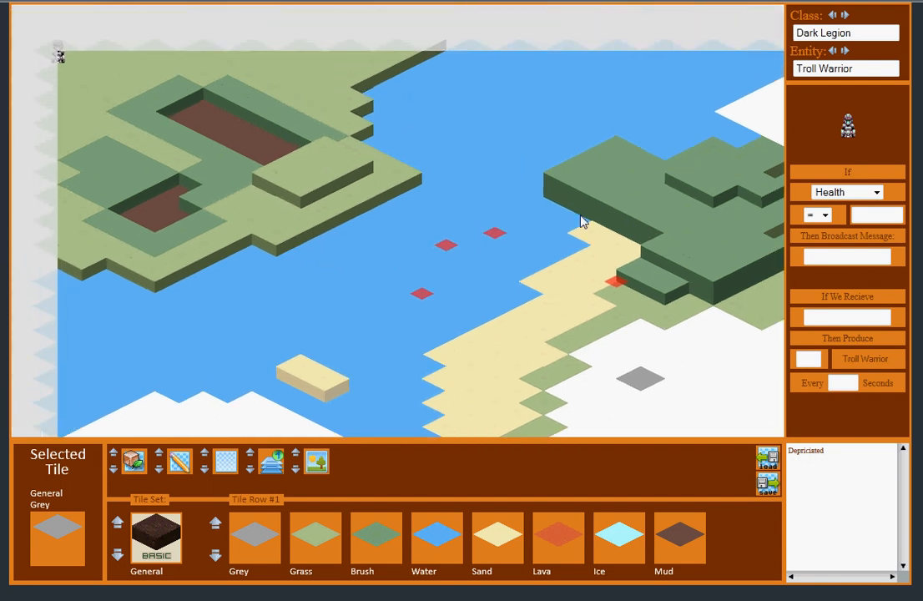
{"action": "middle_click_drag", "start_coordinate": [612, 208], "coordinate": [439, 181]}
{"action": "middle_click_drag", "start_coordinate": [184, 286], "coordinate": [346, 294]}
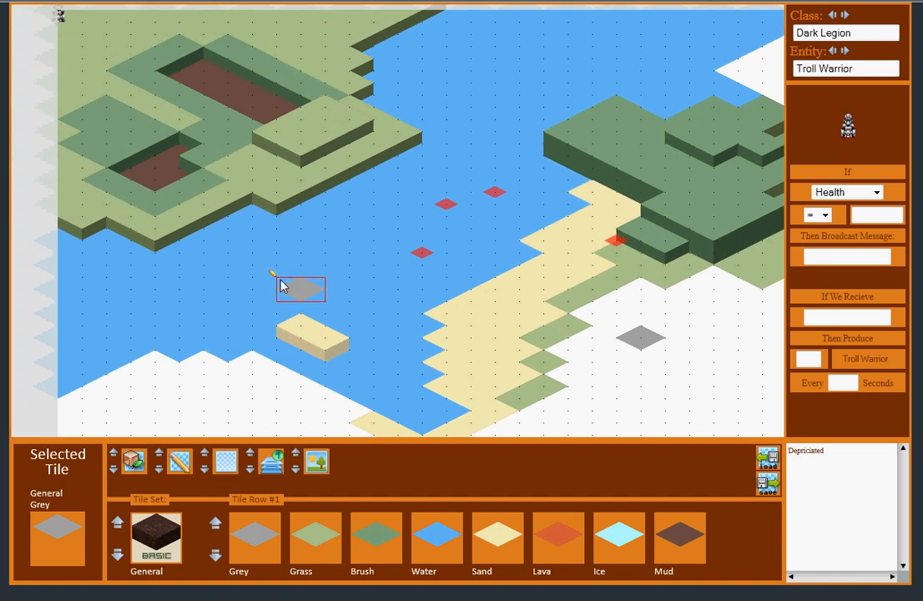
{"action": "mouse_move", "coordinate": [282, 286]}
{"action": "middle_mouse_down"}
{"action": "mouse_move", "coordinate": [305, 282]}
{"action": "mouse_move", "coordinate": [288, 232]}
{"action": "middle_mouse_up"}
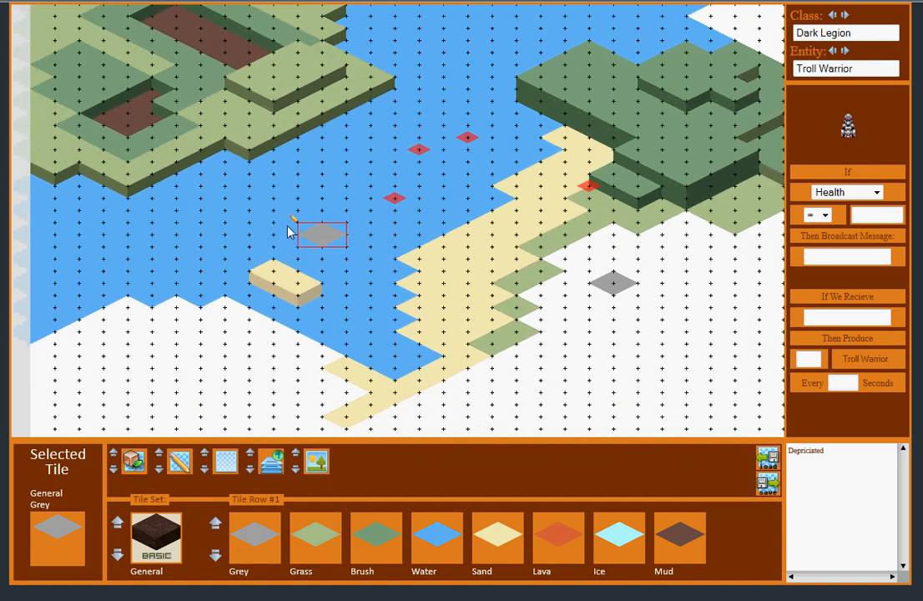
{"action": "mouse_move", "coordinate": [405, 255]}
{"action": "middle_mouse_down"}
{"action": "mouse_move", "coordinate": [340, 244]}
{"action": "mouse_move", "coordinate": [282, 270]}
{"action": "mouse_move", "coordinate": [277, 294]}
{"action": "mouse_move", "coordinate": [224, 235]}
{"action": "mouse_move", "coordinate": [341, 244]}
{"action": "mouse_move", "coordinate": [397, 261]}
{"action": "middle_mouse_up"}
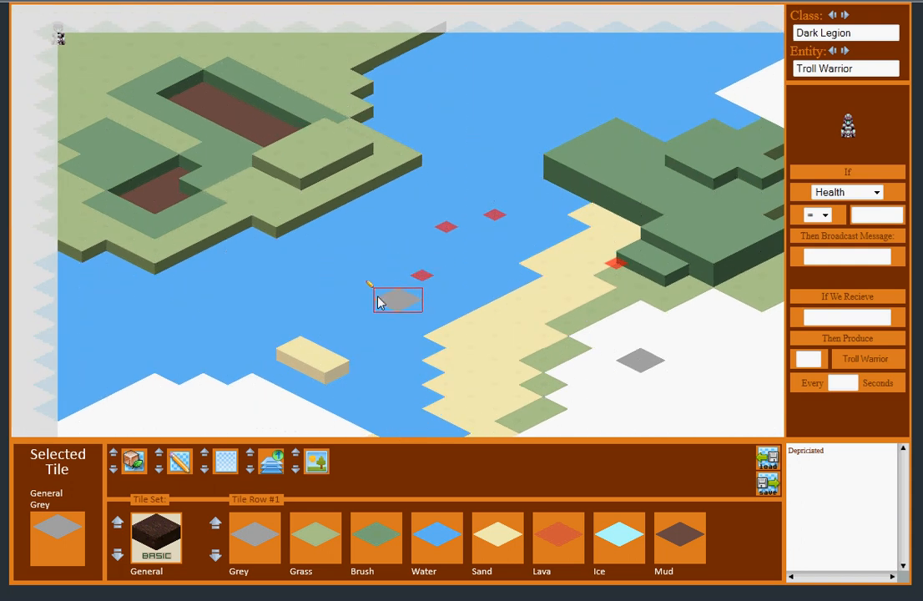
Turn the grid markers on over the map and turn them off again
{"action": "left_click", "coordinate": [204, 460]}
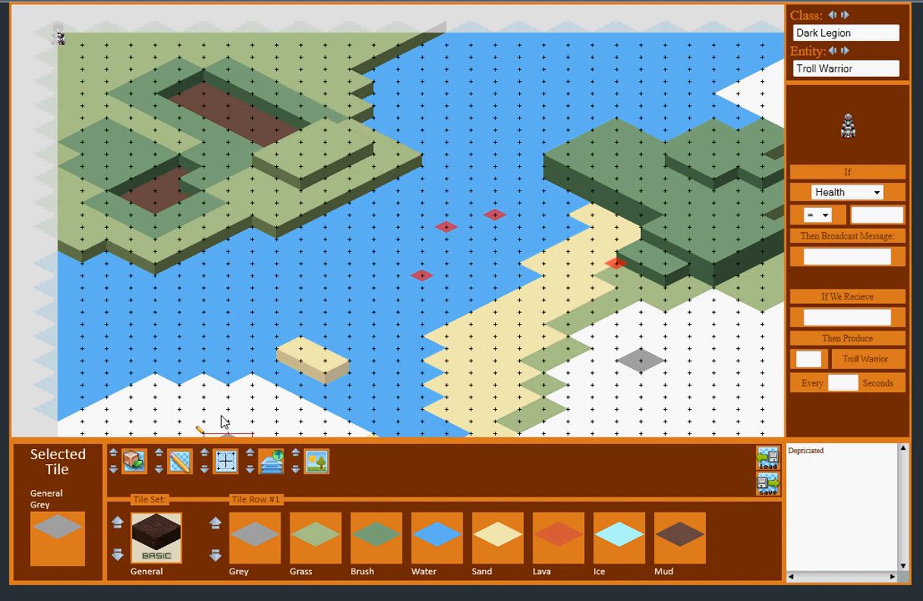
{"action": "left_click", "coordinate": [205, 470]}
Place one General Grey tile on the empty ground southeast of the sand strip
{"action": "right_click_drag", "start_coordinate": [425, 338], "coordinate": [318, 212]}
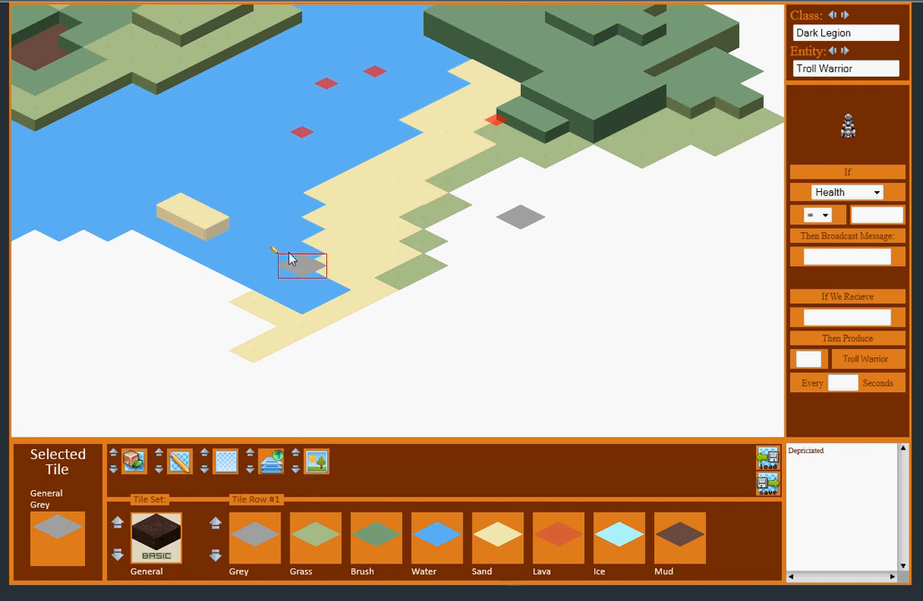
{"action": "left_click", "coordinate": [475, 329]}
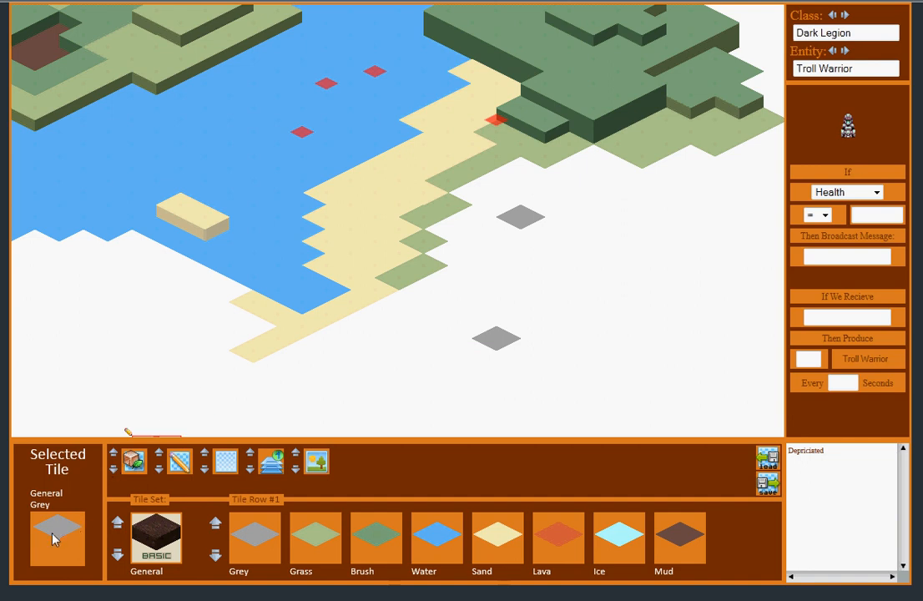
Browse the available tile sets and try selecting textured tiles such as Grass1 in row 2 of the General set
{"action": "left_click", "coordinate": [118, 523]}
{"action": "left_click", "coordinate": [119, 524]}
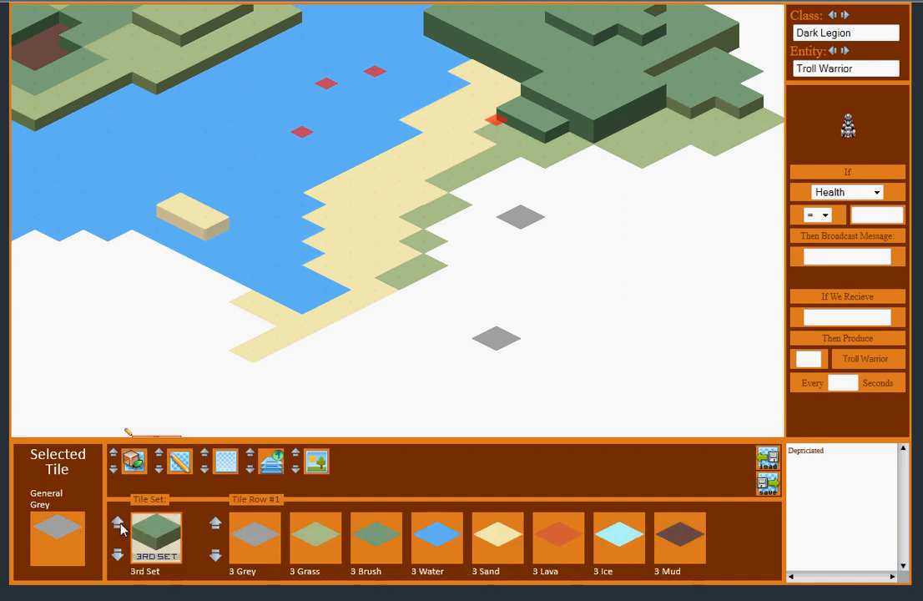
{"action": "left_click", "coordinate": [118, 554]}
{"action": "left_click", "coordinate": [117, 555]}
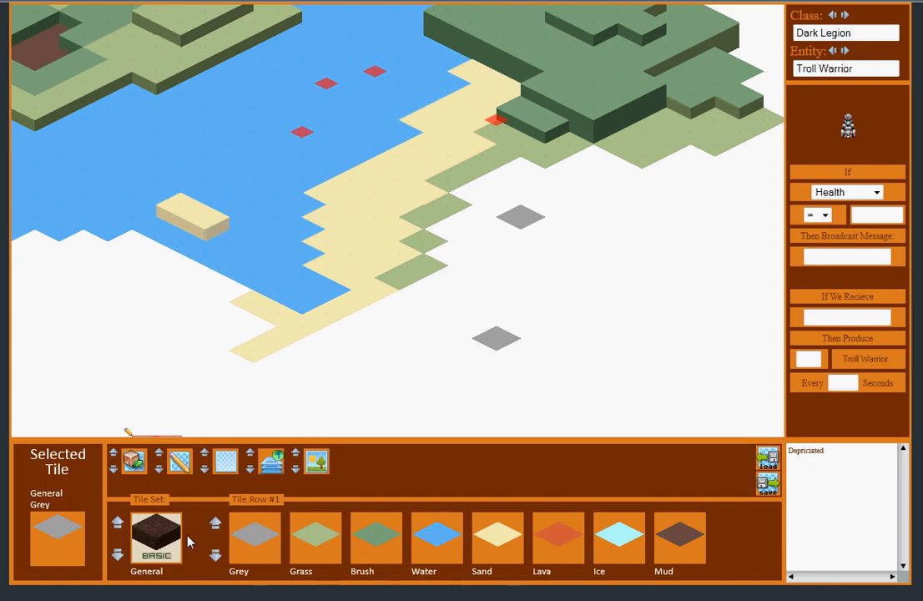
{"action": "left_click", "coordinate": [216, 523]}
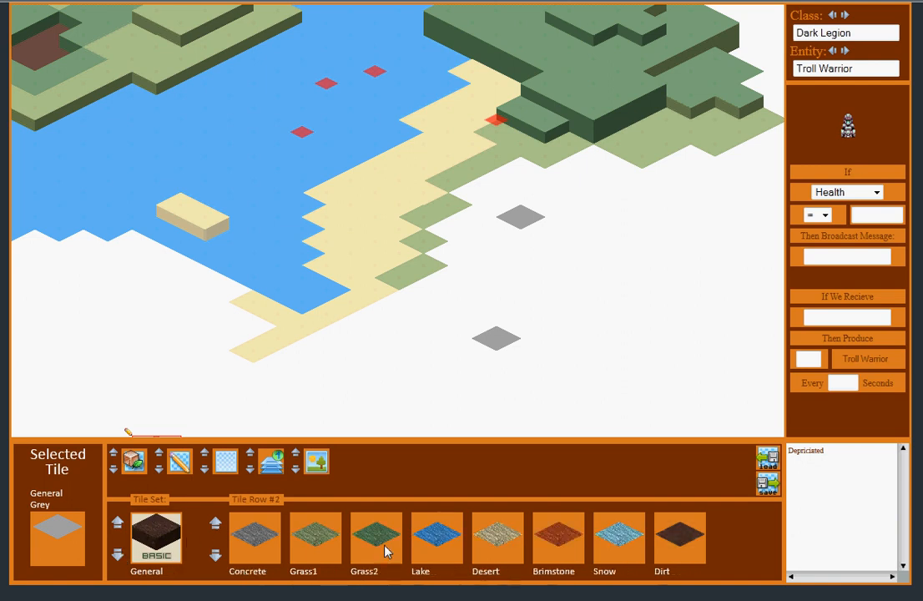
{"action": "left_click", "coordinate": [566, 534]}
{"action": "left_click", "coordinate": [440, 537]}
{"action": "left_click", "coordinate": [296, 540]}
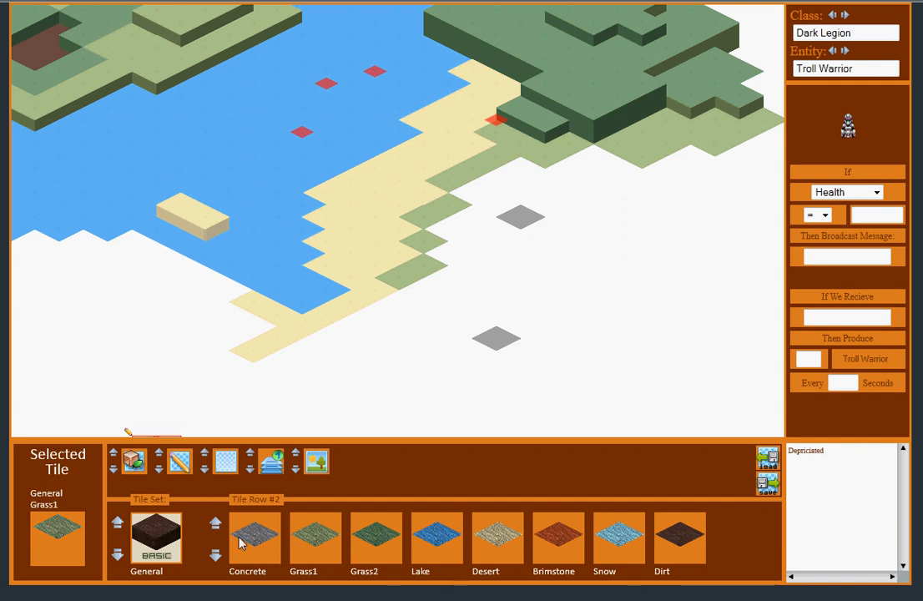
Turn the new grey tile into a raised block by adding Grey LE and Grey RE edges from tile row 3
{"action": "left_click", "coordinate": [216, 523]}
{"action": "left_click", "coordinate": [608, 541]}
{"action": "left_click", "coordinate": [322, 538]}
{"action": "left_click", "coordinate": [417, 536]}
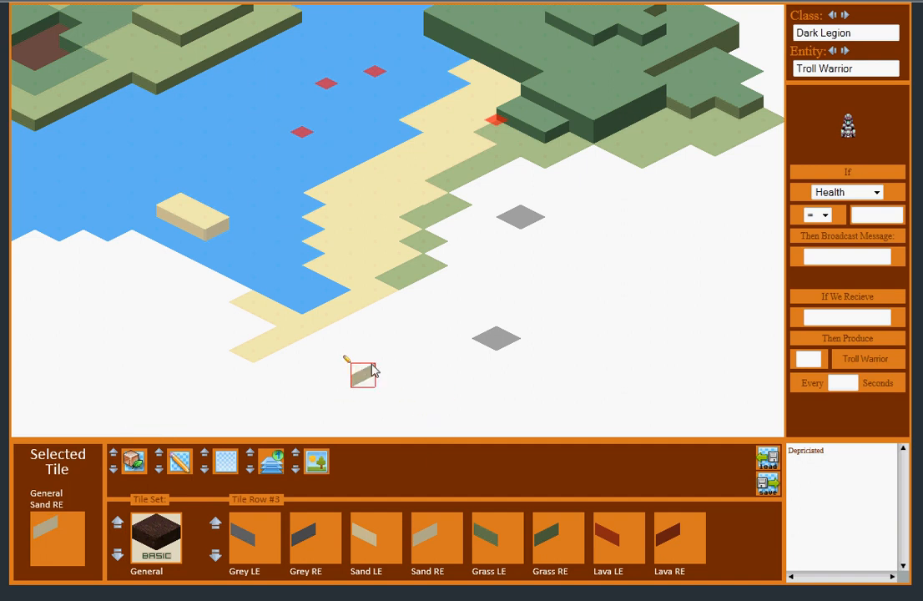
{"action": "left_click", "coordinate": [244, 542]}
{"action": "left_click", "coordinate": [454, 364]}
{"action": "left_click", "coordinate": [306, 538]}
{"action": "left_click", "coordinate": [505, 354]}
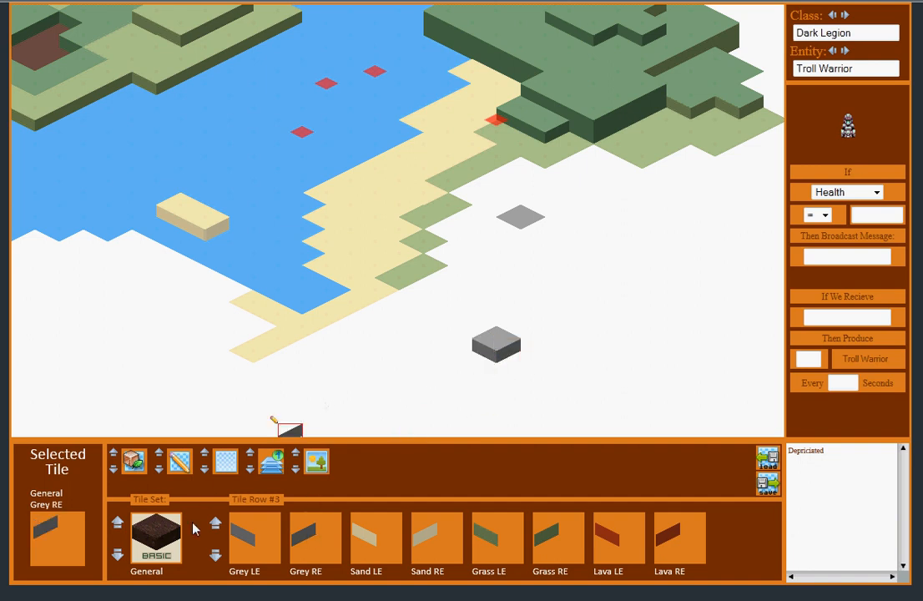
Lay an irregular patch of connected General Brush tiles on the empty ground east of the grey block
{"action": "left_click", "coordinate": [216, 556]}
{"action": "left_click", "coordinate": [373, 535]}
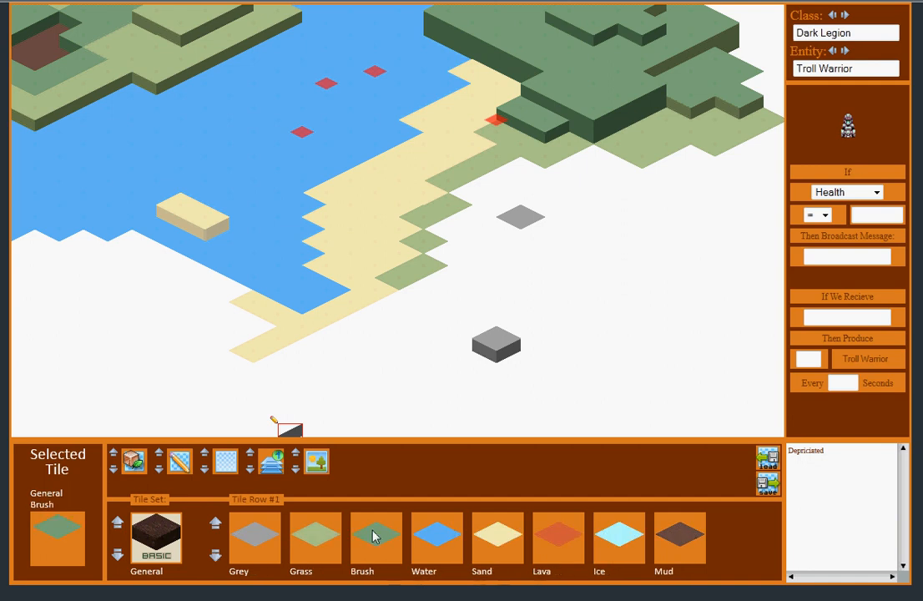
{"action": "left_click", "coordinate": [575, 267]}
{"action": "left_click", "coordinate": [594, 285]}
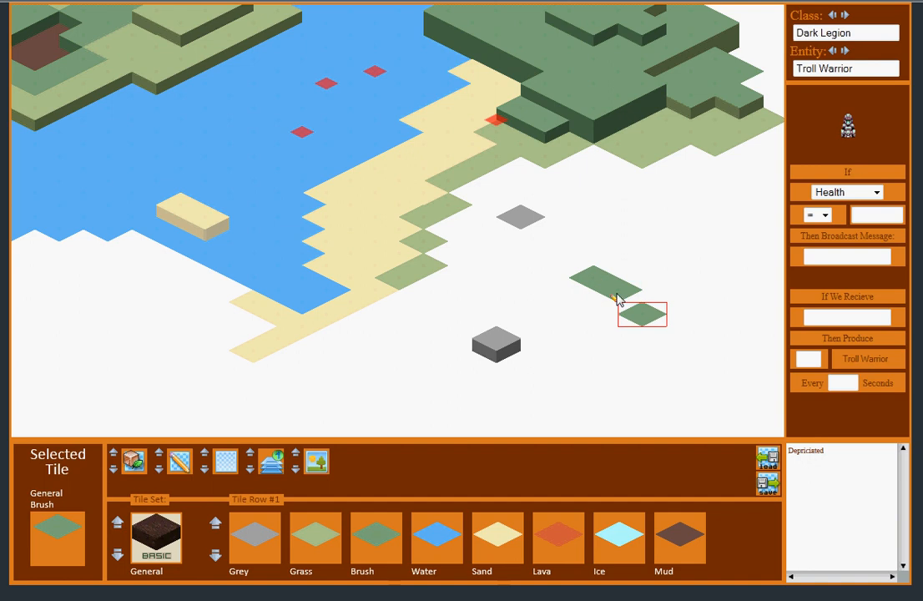
{"action": "left_click", "coordinate": [617, 296]}
{"action": "left_click", "coordinate": [568, 296]}
{"action": "left_click", "coordinate": [648, 289]}
{"action": "left_click", "coordinate": [643, 306]}
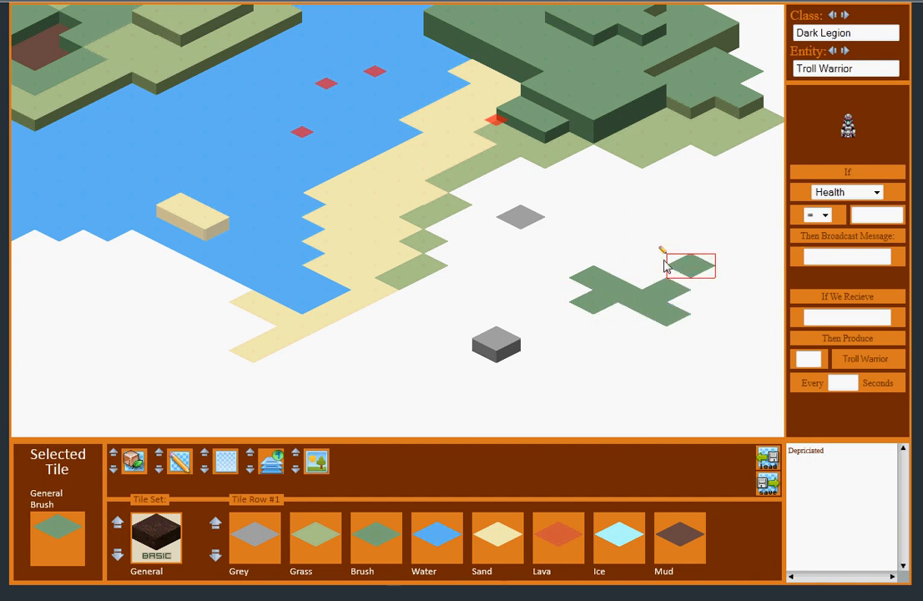
{"action": "left_click", "coordinate": [642, 260]}
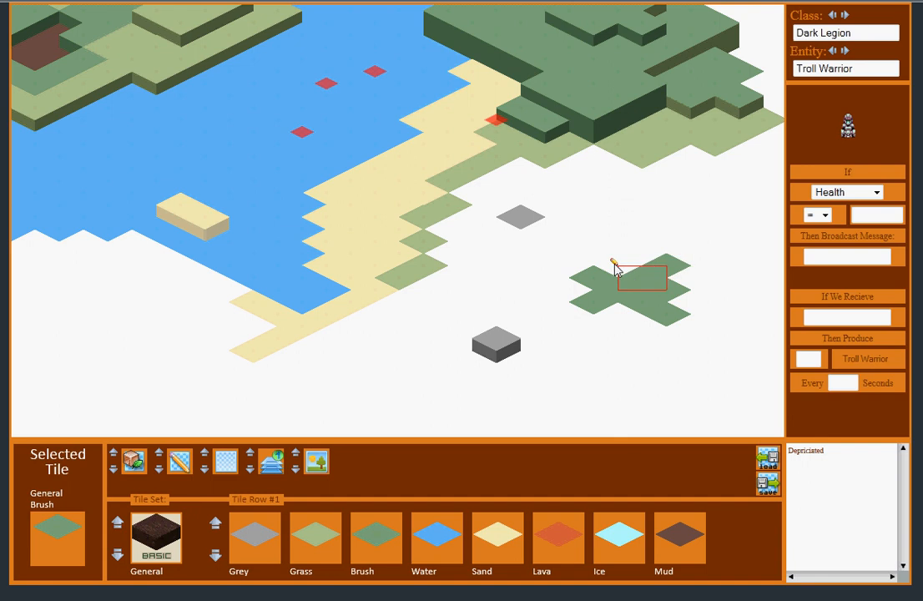
{"action": "left_click", "coordinate": [614, 237]}
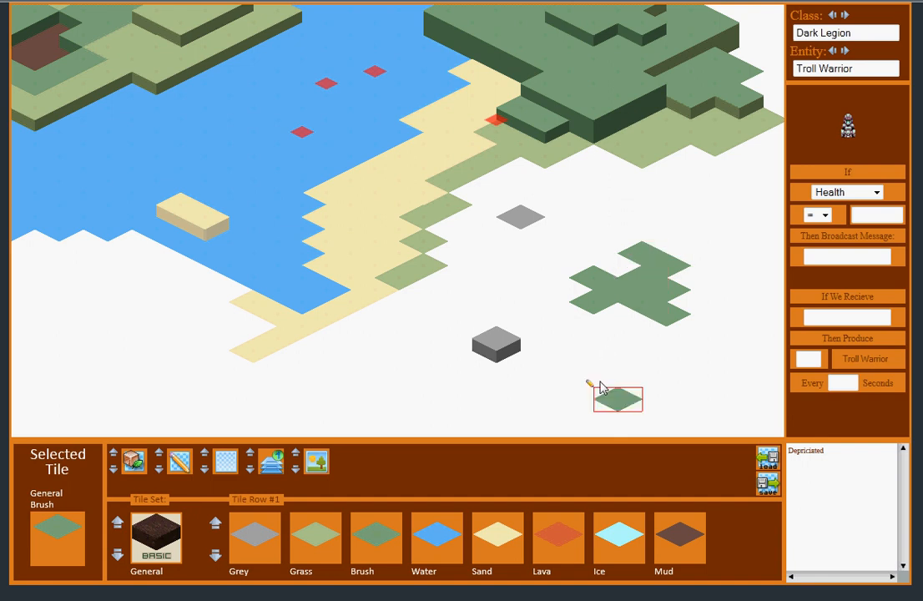
Add Brush LE edges from tile row 4 to all the southwest-facing sides of the new brush patch
{"action": "left_click", "coordinate": [217, 524]}
{"action": "left_click", "coordinate": [217, 525]}
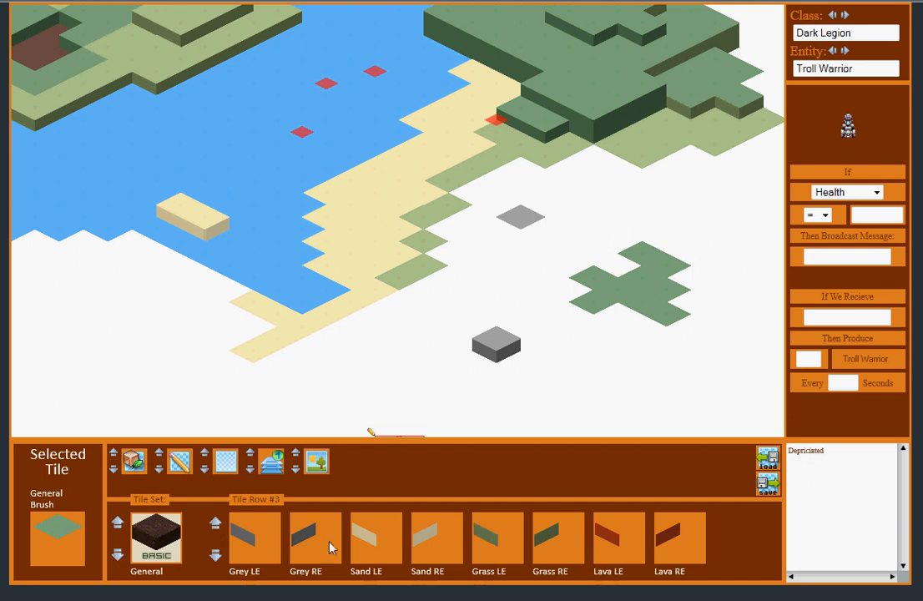
{"action": "left_click", "coordinate": [215, 527]}
{"action": "left_click", "coordinate": [249, 546]}
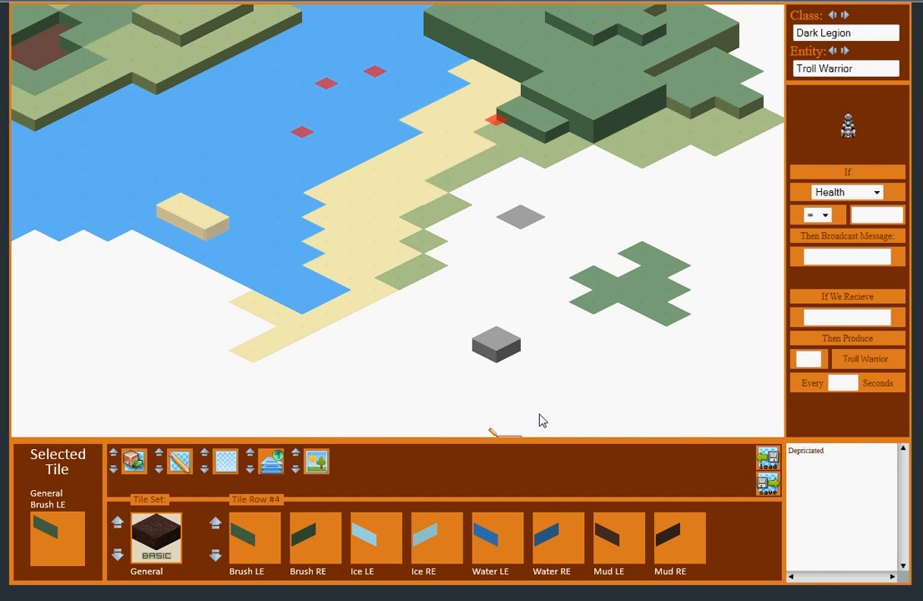
{"action": "left_click", "coordinate": [568, 310]}
{"action": "left_click", "coordinate": [626, 311]}
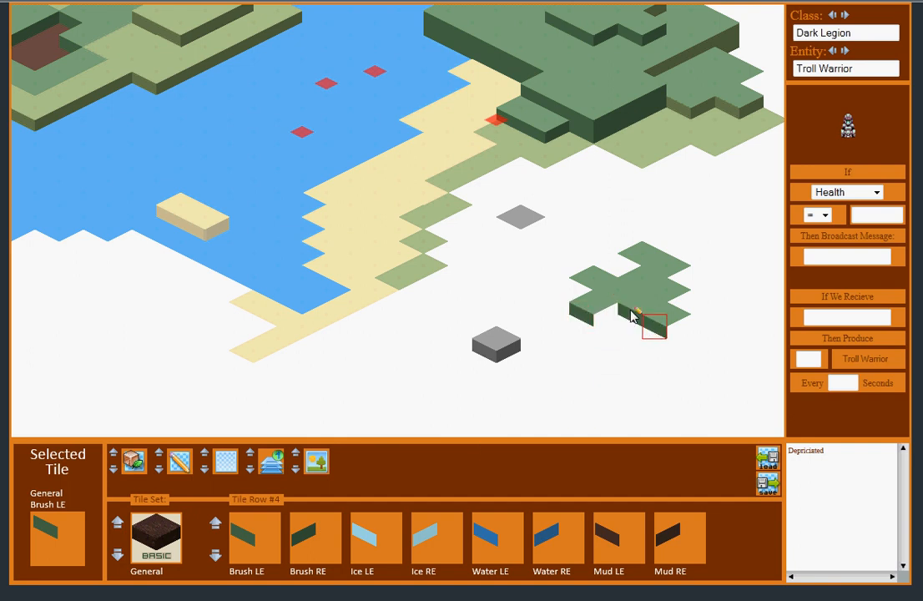
{"action": "left_click", "coordinate": [559, 333]}
{"action": "left_click", "coordinate": [517, 284]}
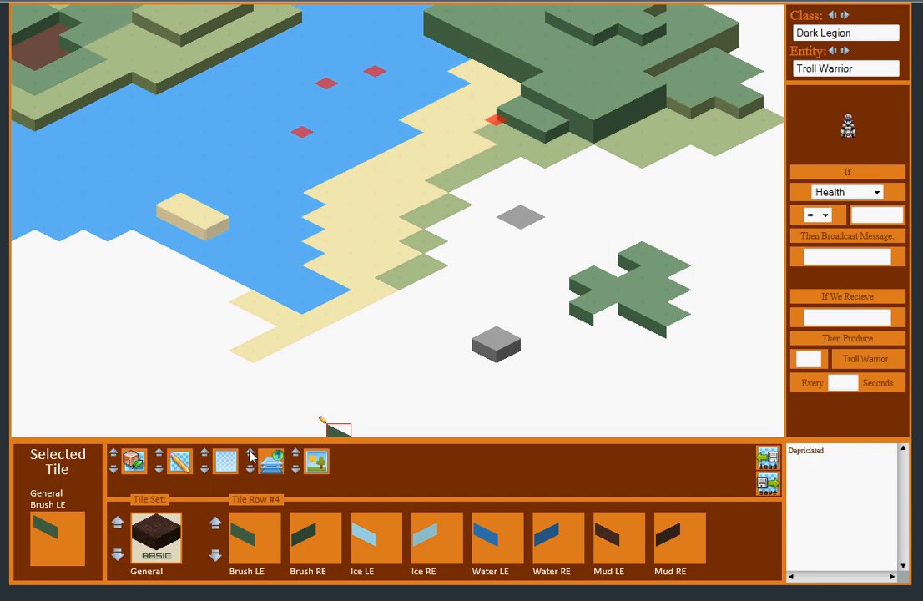
Add Brush RE edges to all the southeast-facing sides of the new brush patch
{"action": "left_click", "coordinate": [316, 532]}
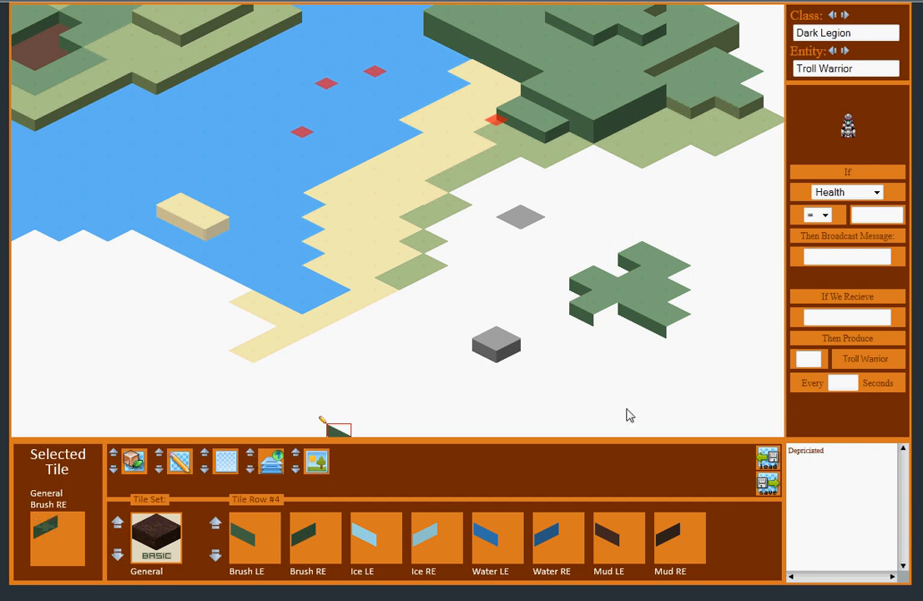
{"action": "left_click", "coordinate": [673, 321]}
{"action": "left_click", "coordinate": [599, 309]}
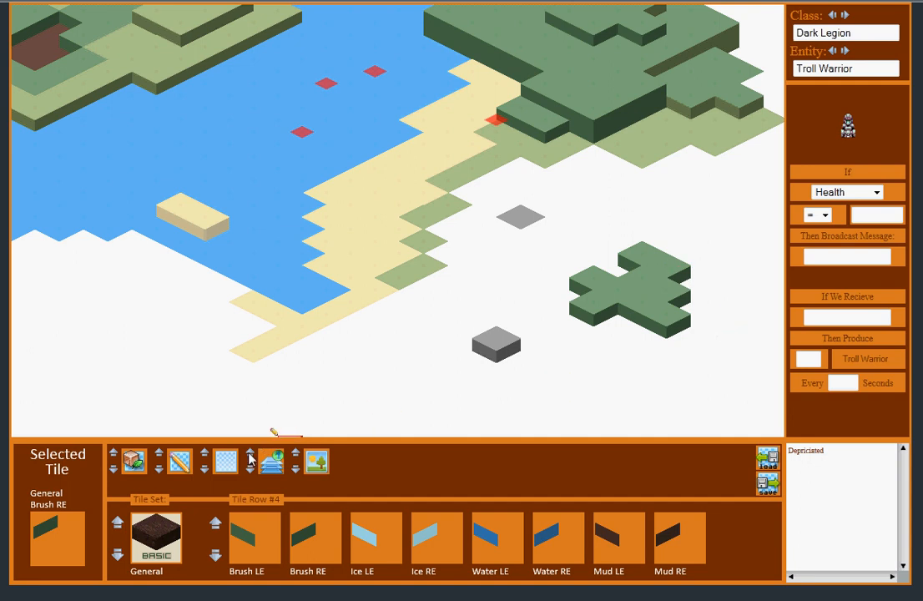
Lay a strip of General Mud tiles from row 1 around the front corner of the raised brush block
{"action": "left_click", "coordinate": [216, 555]}
{"action": "left_click", "coordinate": [215, 555]}
{"action": "left_click", "coordinate": [215, 555]}
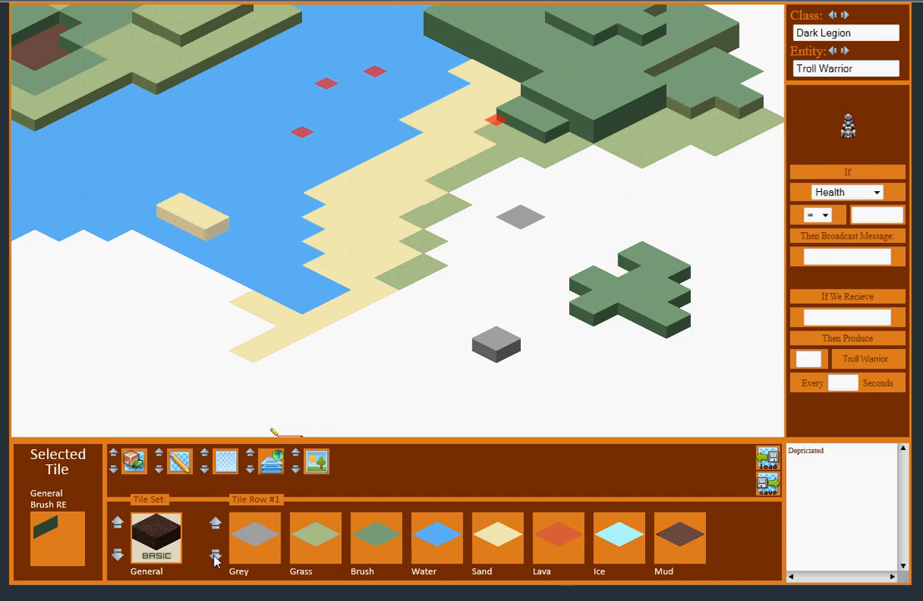
{"action": "left_click", "coordinate": [676, 534]}
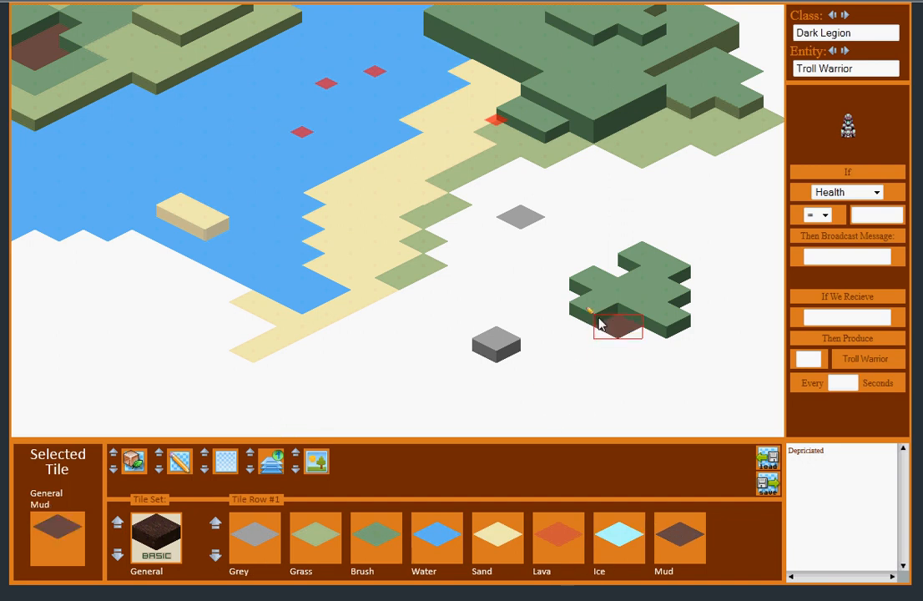
{"action": "mouse_move", "coordinate": [599, 324]}
{"action": "left_mouse_down"}
{"action": "mouse_move", "coordinate": [637, 349]}
{"action": "mouse_move", "coordinate": [701, 319]}
{"action": "left_mouse_up"}
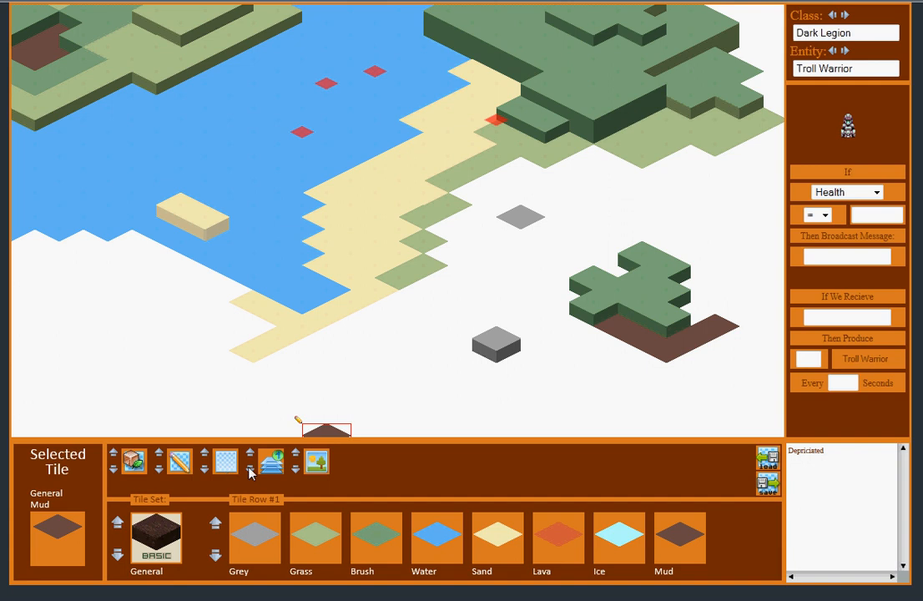
Extend the Mud ground beneath the brush block's east side and along its southwest front
{"action": "left_click", "coordinate": [672, 285]}
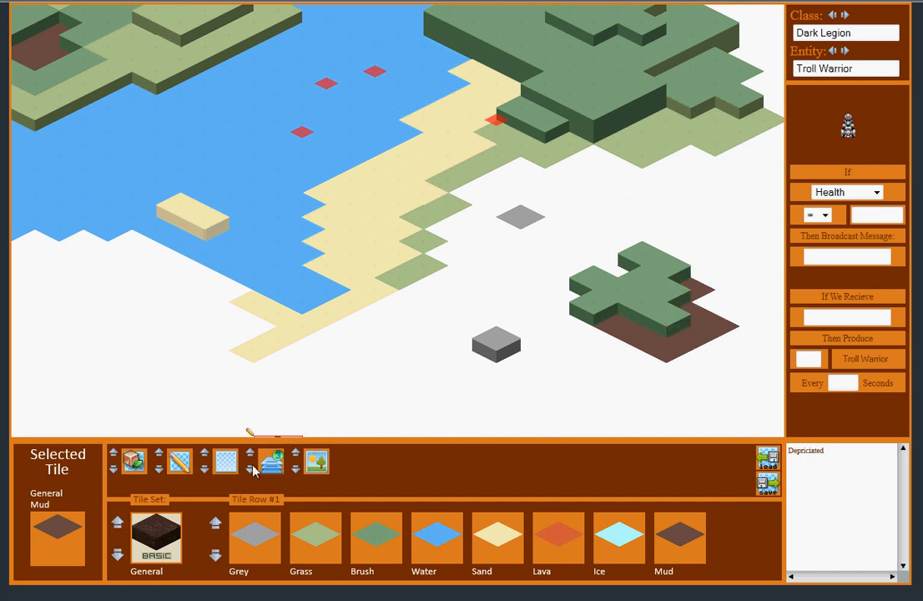
{"action": "left_click", "coordinate": [696, 294]}
{"action": "left_click", "coordinate": [726, 306]}
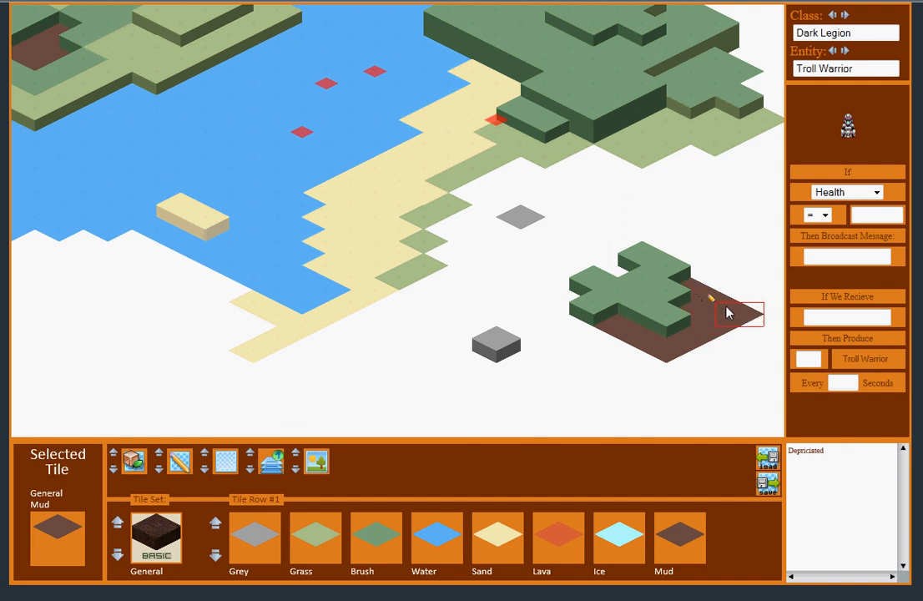
{"action": "left_click", "coordinate": [691, 268]}
{"action": "left_click", "coordinate": [718, 275]}
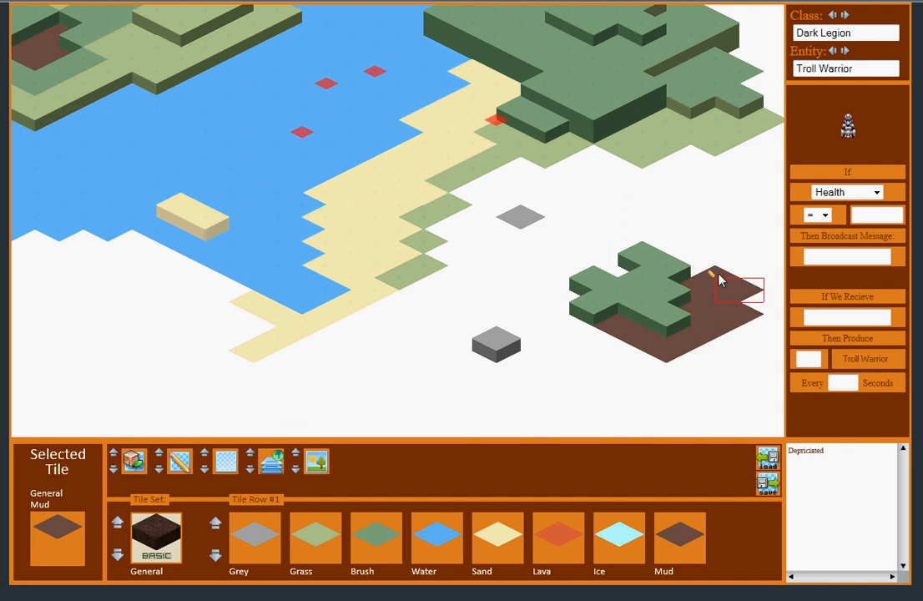
{"action": "left_click", "coordinate": [738, 288]}
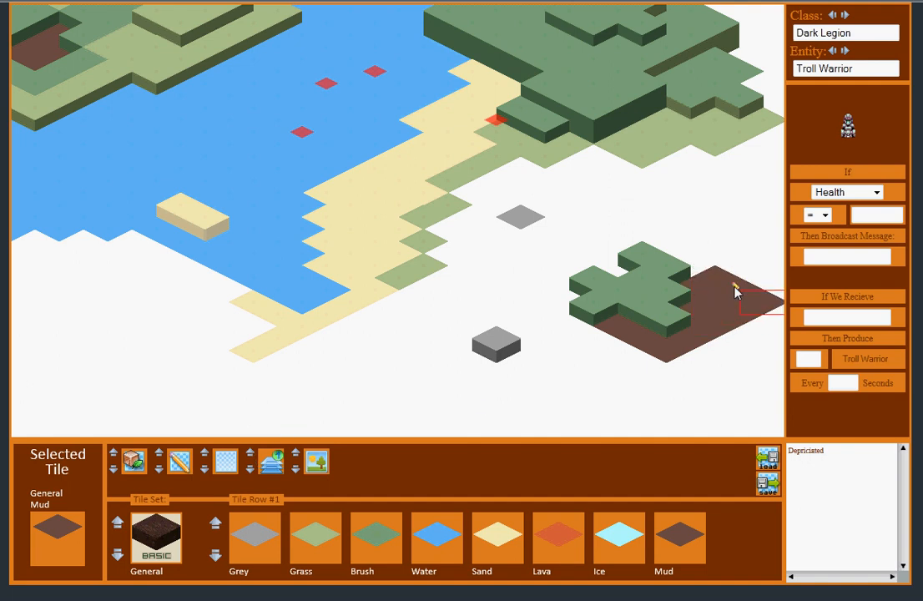
{"action": "left_click", "coordinate": [537, 324]}
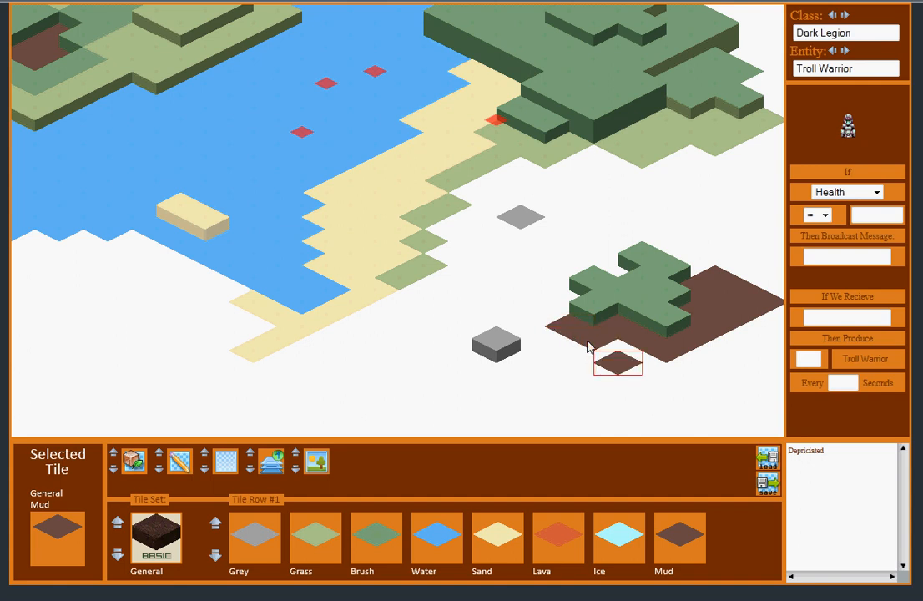
{"action": "left_click", "coordinate": [610, 356]}
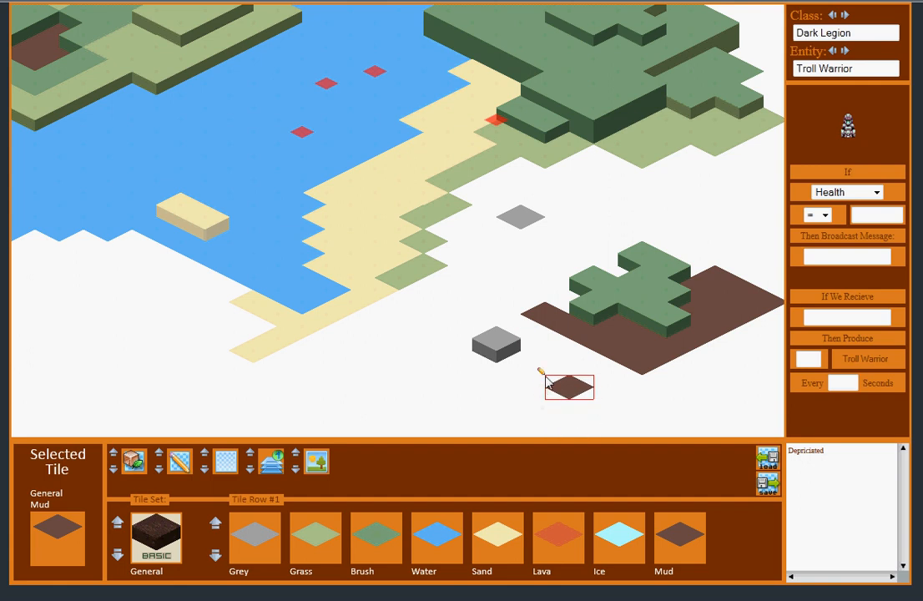
Switch to layer 2 and fill the remaining gap behind the brush block's west side with Mud tiles
{"action": "left_click_drag", "start_coordinate": [536, 364], "coordinate": [449, 336]}
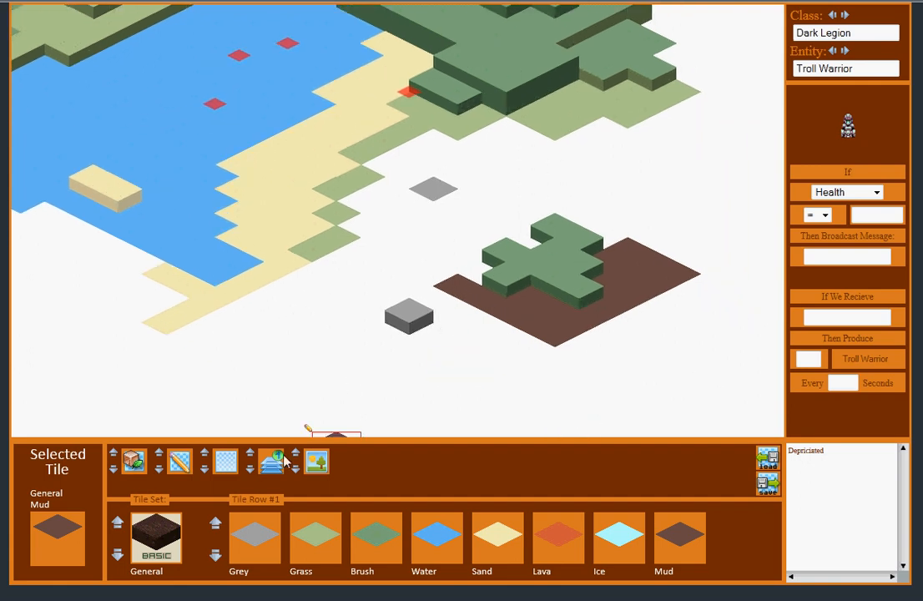
{"action": "left_click", "coordinate": [251, 467]}
{"action": "left_click", "coordinate": [455, 267]}
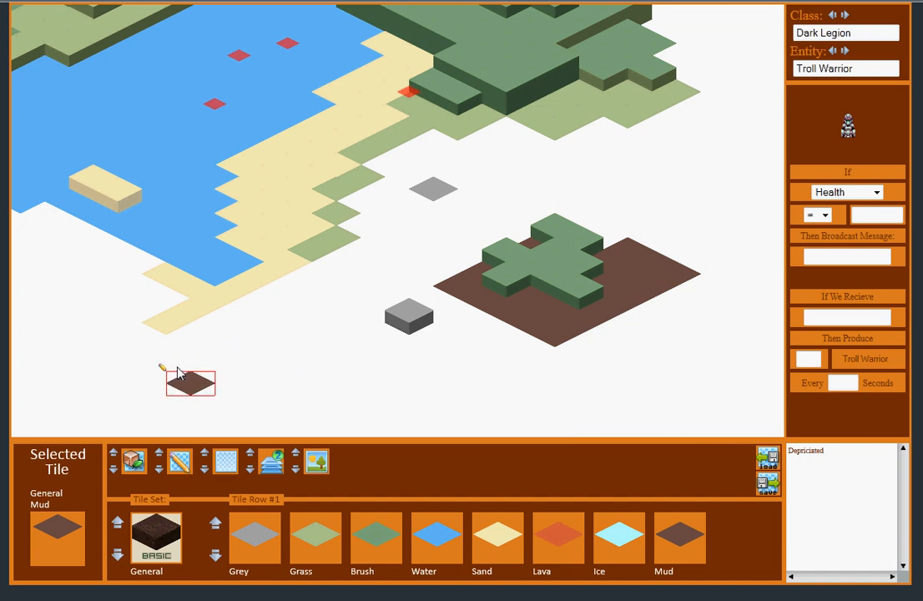
Switch to the gear editing mode with the brick attribute on layer 1 and mark two water cells at the lake's southern corner
{"action": "left_click", "coordinate": [115, 455]}
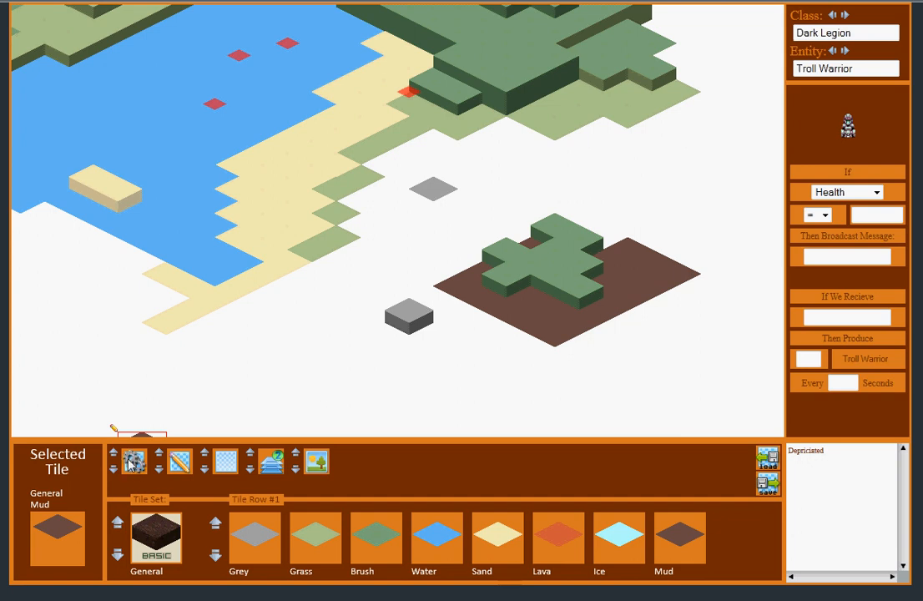
{"action": "left_click", "coordinate": [297, 467]}
{"action": "left_click", "coordinate": [250, 466]}
{"action": "left_click", "coordinate": [311, 463]}
{"action": "middle_click_drag", "start_coordinate": [224, 317], "coordinate": [317, 387]}
{"action": "left_click", "coordinate": [308, 346]}
{"action": "left_click", "coordinate": [331, 335]}
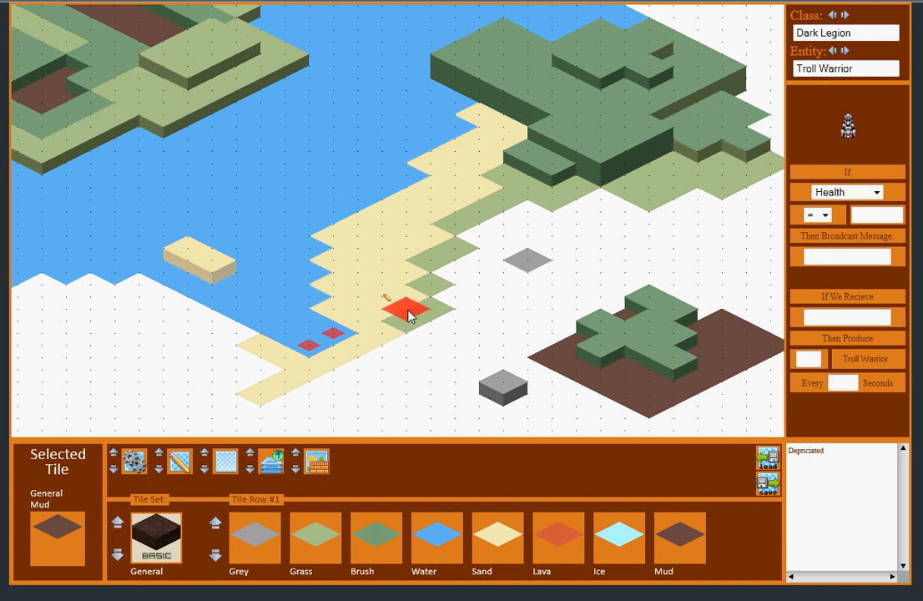
Extend the brick-attribute markings across the lake's southern water cells and north along the sandy shoreline
{"action": "left_click", "coordinate": [282, 313]}
{"action": "left_click", "coordinate": [262, 323]}
{"action": "left_click", "coordinate": [312, 301]}
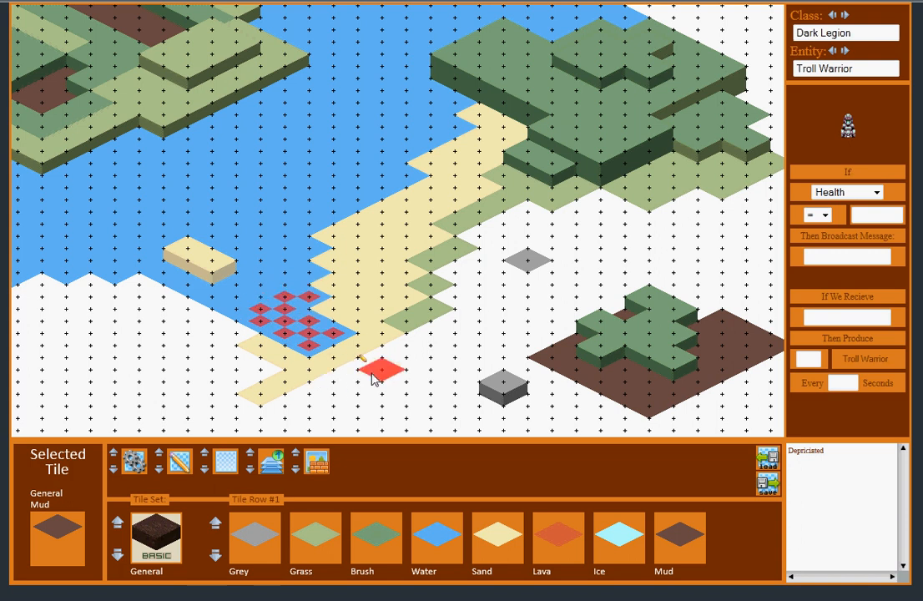
{"action": "left_click", "coordinate": [310, 274]}
{"action": "left_click", "coordinate": [314, 251]}
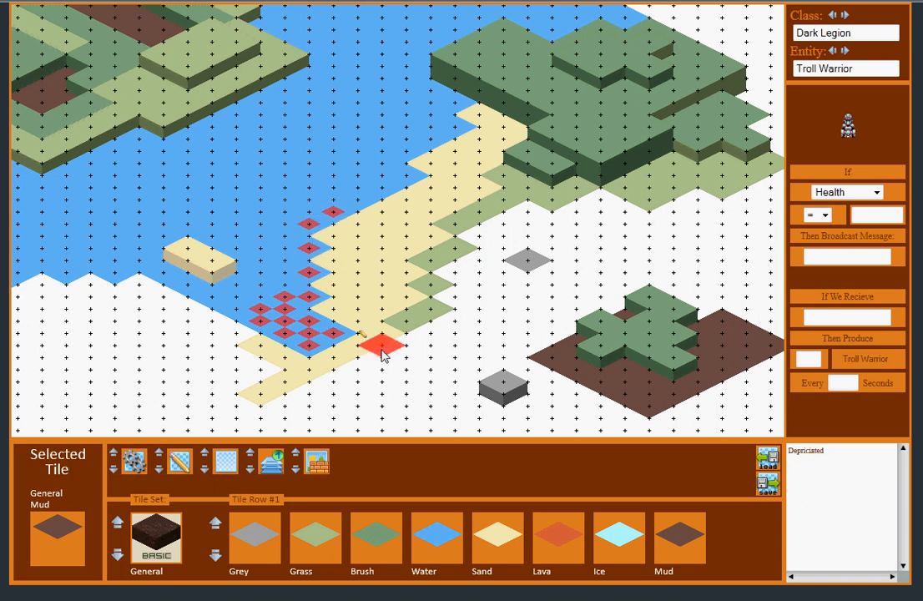
Compare the fire, landscape and brick attribute views of the map, finishing on brick with the grid hidden
{"action": "left_click", "coordinate": [297, 453]}
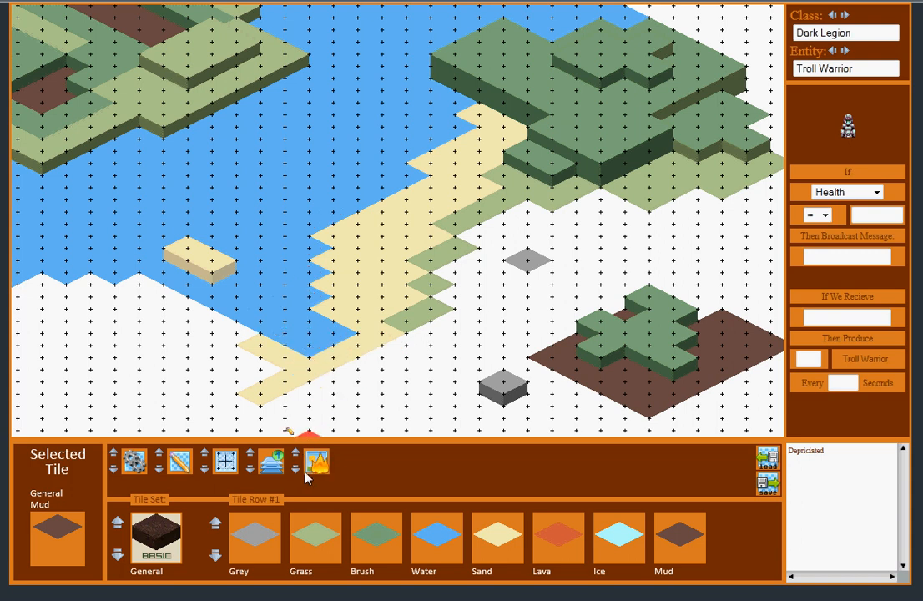
{"action": "left_click", "coordinate": [296, 470]}
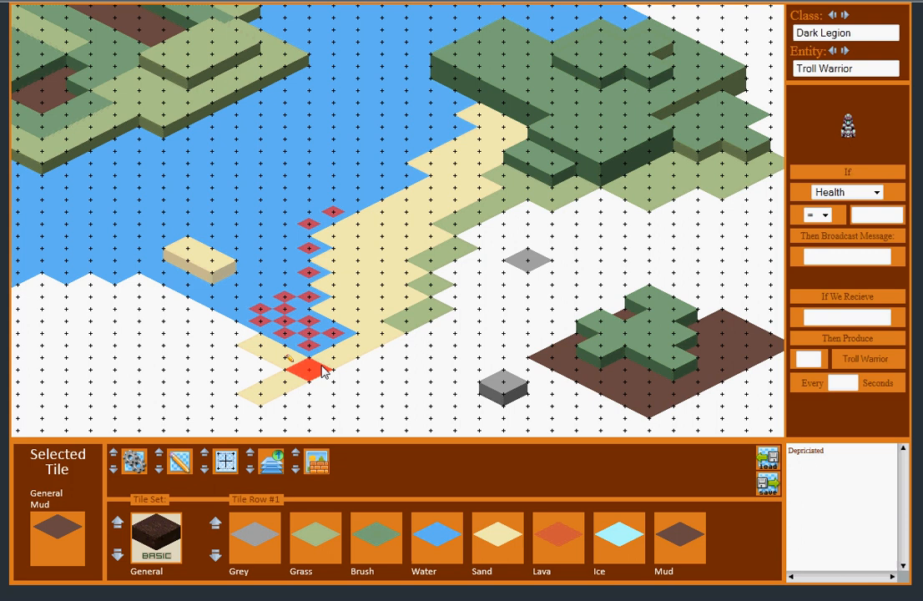
{"action": "left_click", "coordinate": [298, 470]}
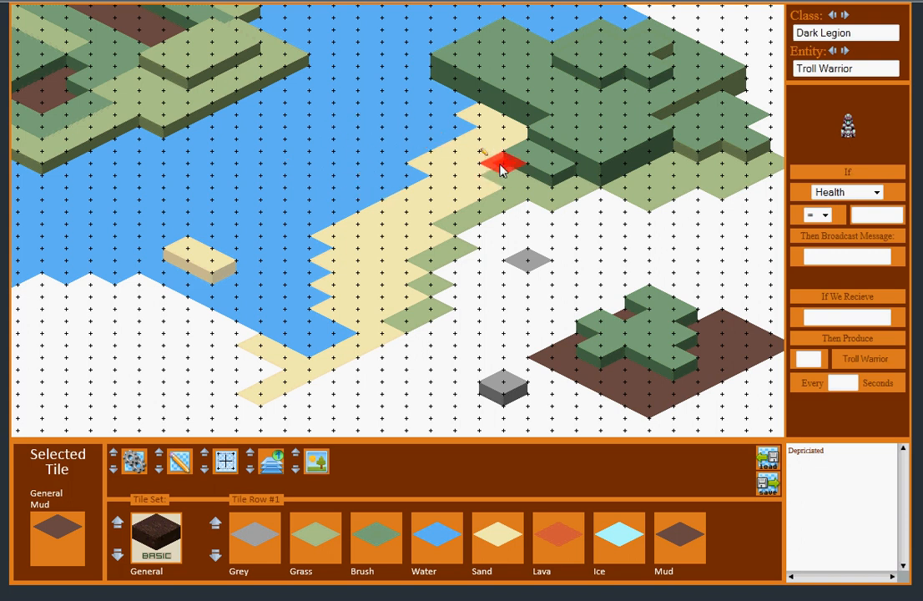
{"action": "left_click", "coordinate": [298, 453]}
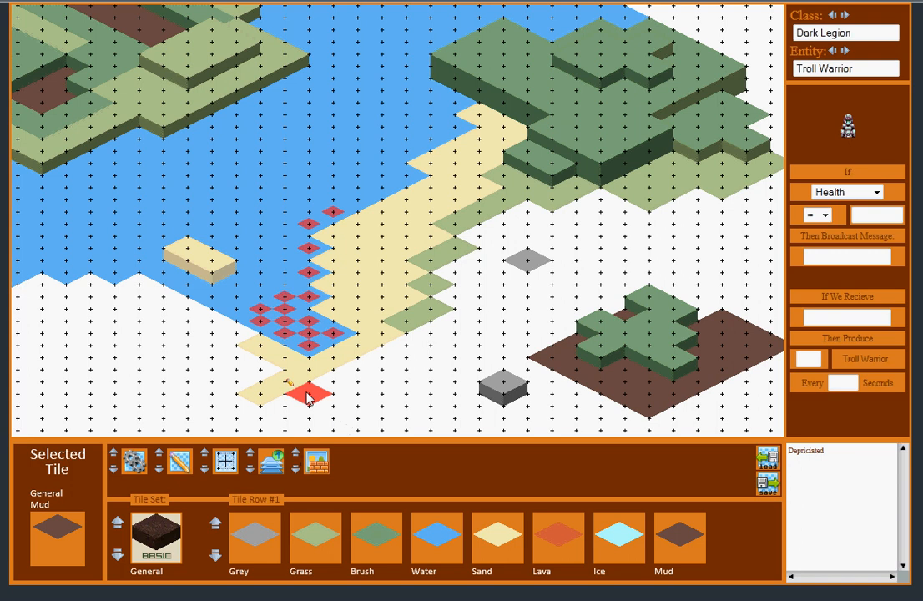
{"action": "key", "text": "g"}
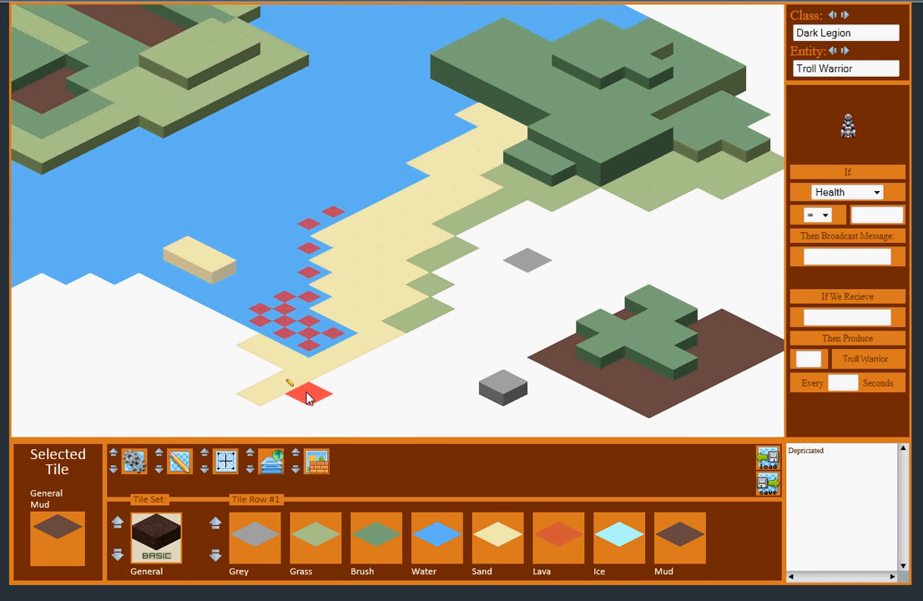
{"action": "mouse_move", "coordinate": [354, 386]}
{"action": "middle_mouse_down"}
{"action": "mouse_move", "coordinate": [332, 381]}
{"action": "mouse_move", "coordinate": [303, 325]}
{"action": "middle_mouse_up"}
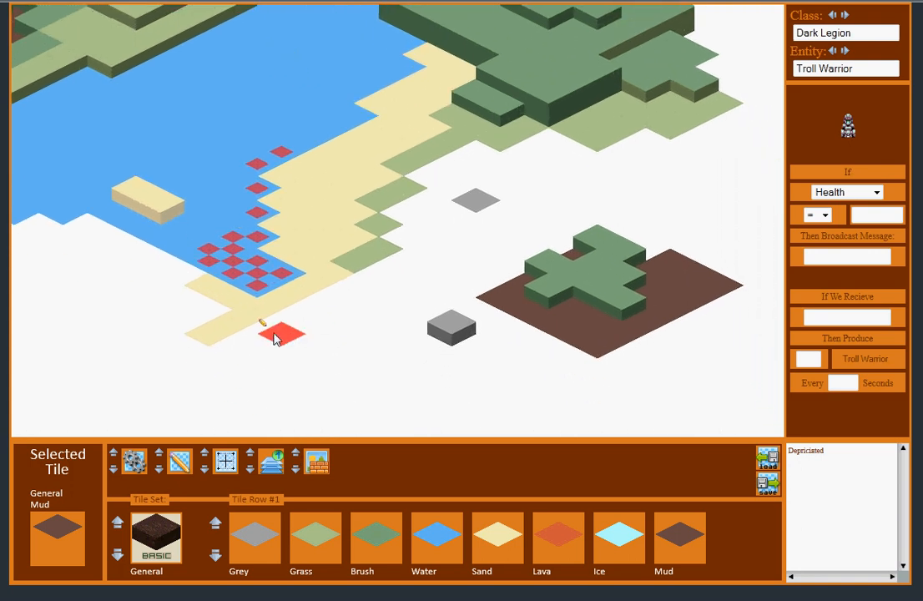
Switch to the entity editing mode and choose the Axe Master from the Dwarf Army class
{"action": "left_click", "coordinate": [116, 453]}
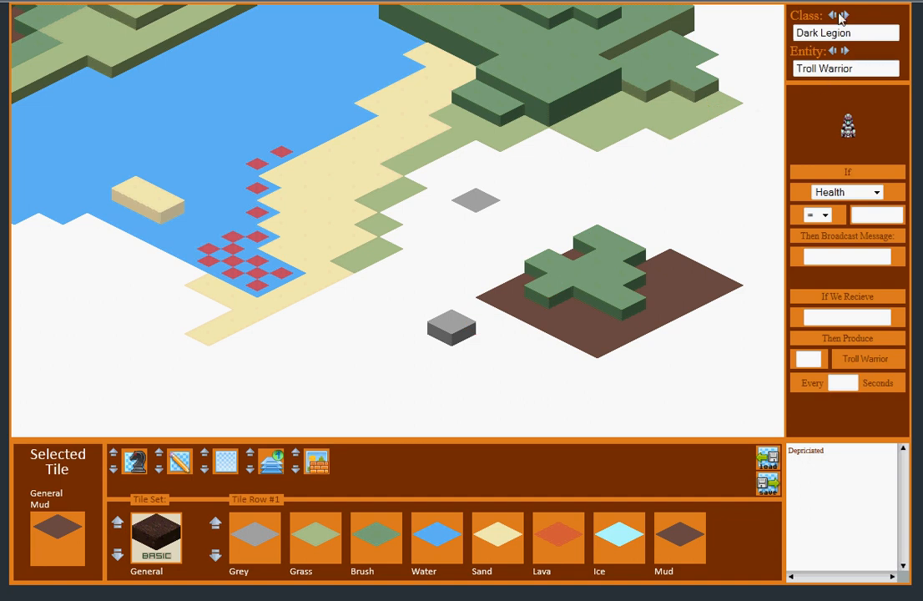
{"action": "left_click", "coordinate": [845, 16]}
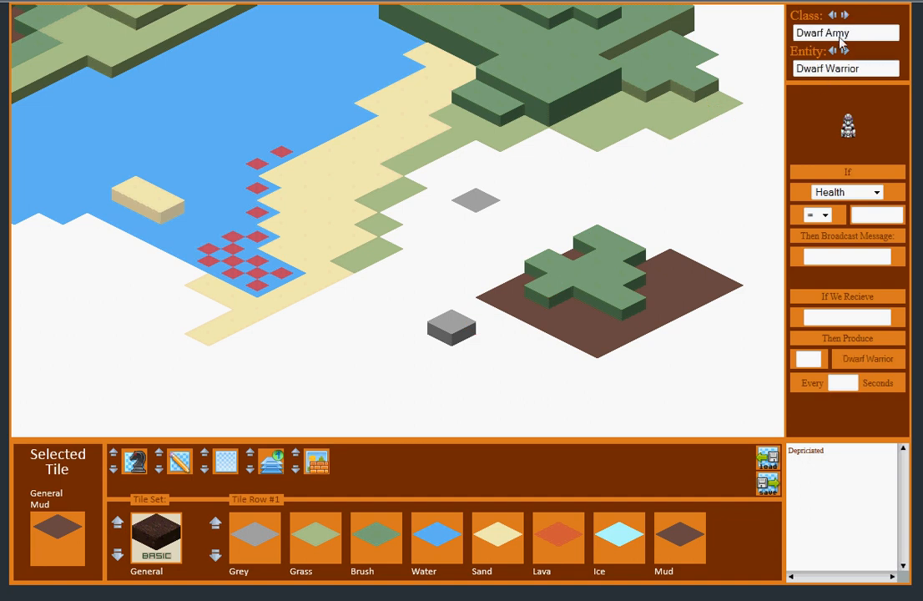
{"action": "left_click", "coordinate": [845, 51]}
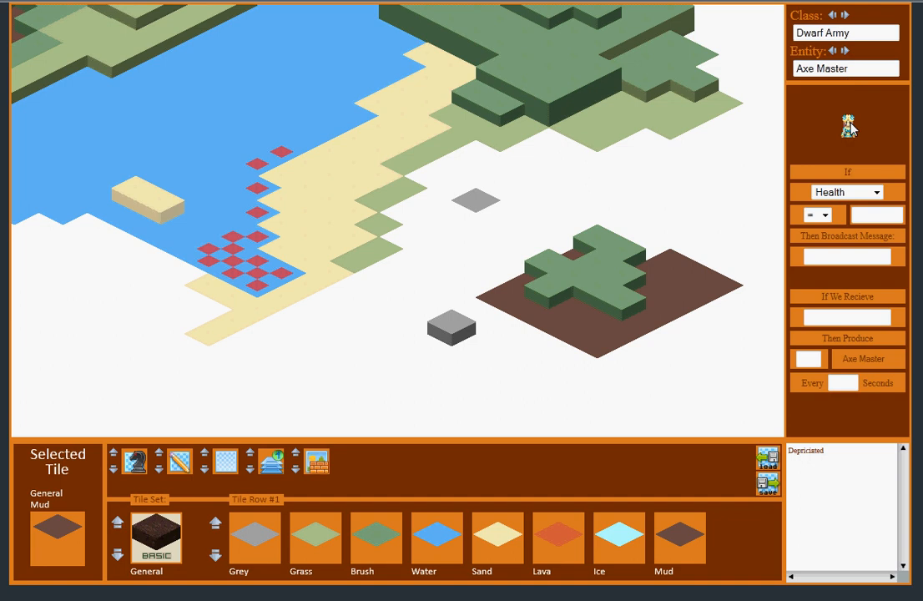
Set the Axe Master's condition to Enemy Dist > 4 with the broadcast message "pants"
{"action": "left_click", "coordinate": [876, 192]}
{"action": "left_click", "coordinate": [864, 218]}
{"action": "left_click", "coordinate": [820, 215]}
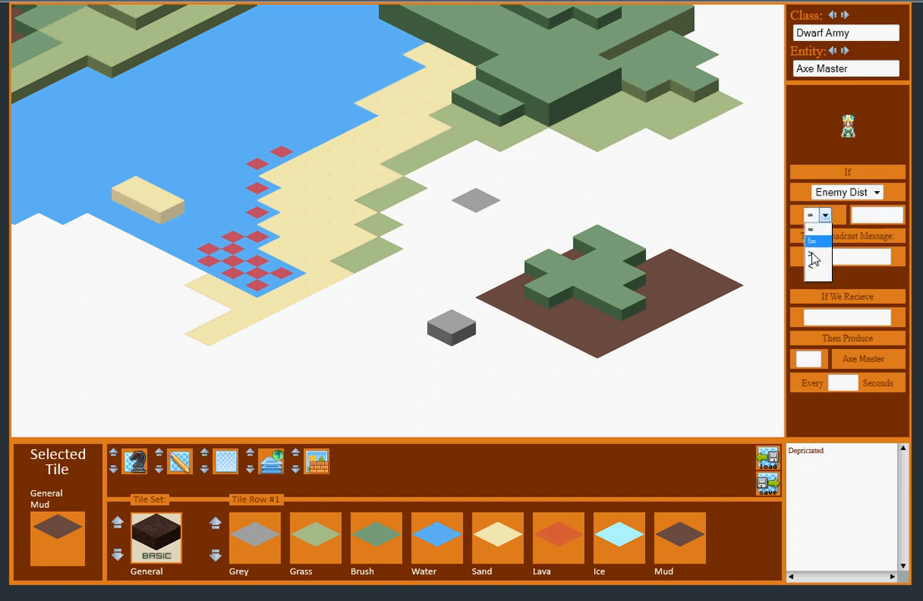
{"action": "left_click", "coordinate": [814, 253]}
{"action": "left_click", "coordinate": [884, 218]}
{"action": "type", "text": "4"}
{"action": "left_click", "coordinate": [853, 257]}
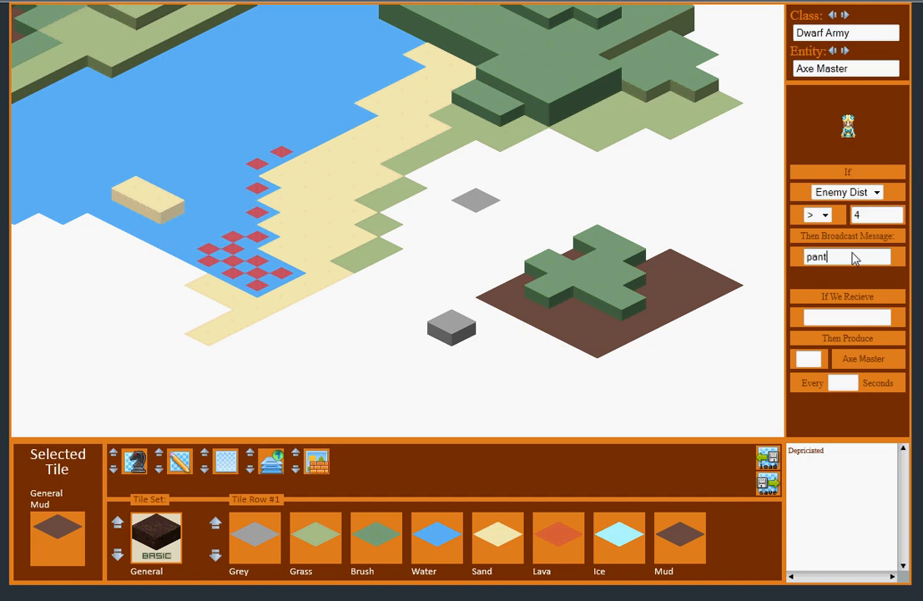
Define the production rule so that receiving "foo" produces 5 Axe Masters every 120 seconds
{"action": "left_click", "coordinate": [841, 319]}
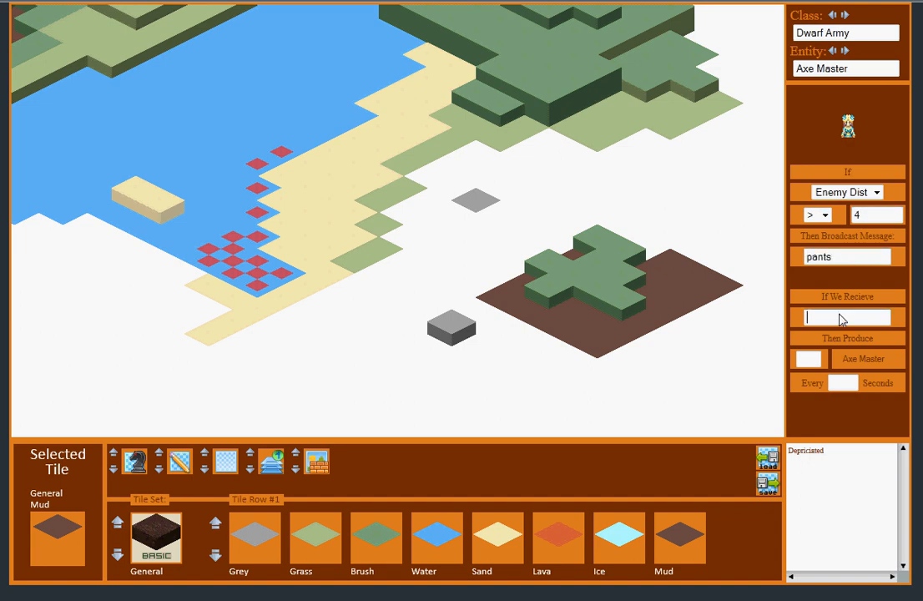
{"action": "left_click", "coordinate": [814, 361]}
{"action": "type", "text": "5"}
{"action": "left_click", "coordinate": [844, 383]}
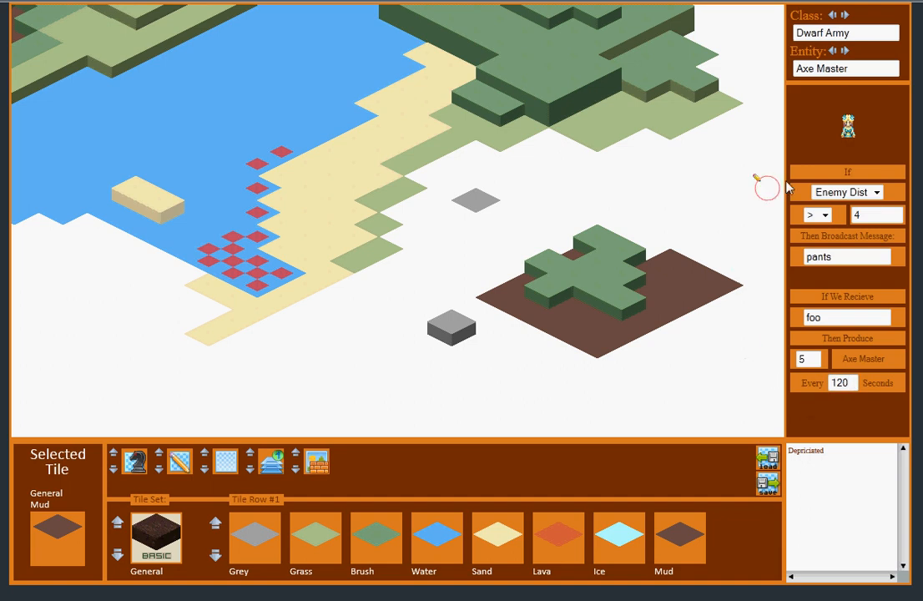
Place Axe Masters on the brush block's southeast arm and the raised grey block, removing the trial one from the west arm
{"action": "left_click", "coordinate": [551, 262]}
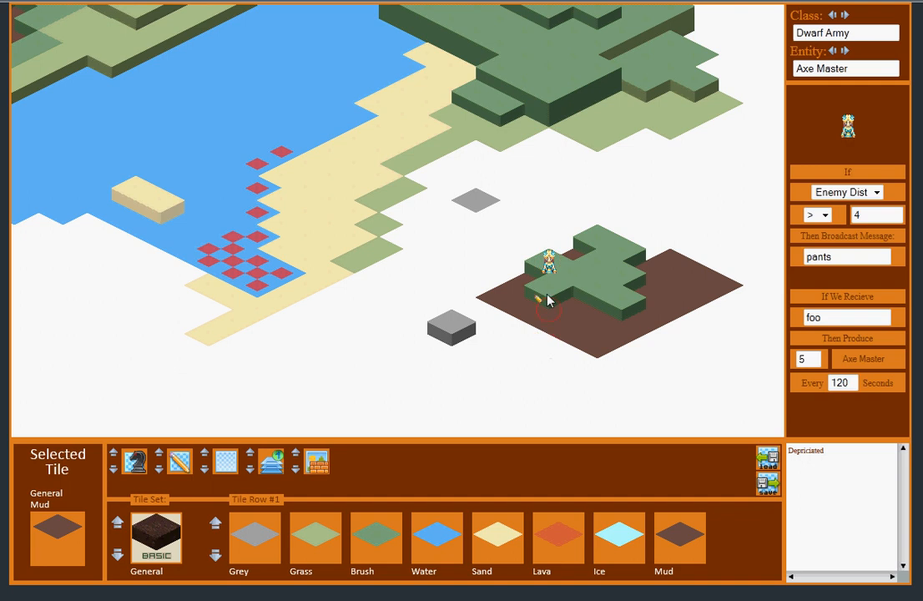
{"action": "left_click", "coordinate": [546, 267]}
{"action": "left_click", "coordinate": [620, 299]}
{"action": "left_click", "coordinate": [464, 331]}
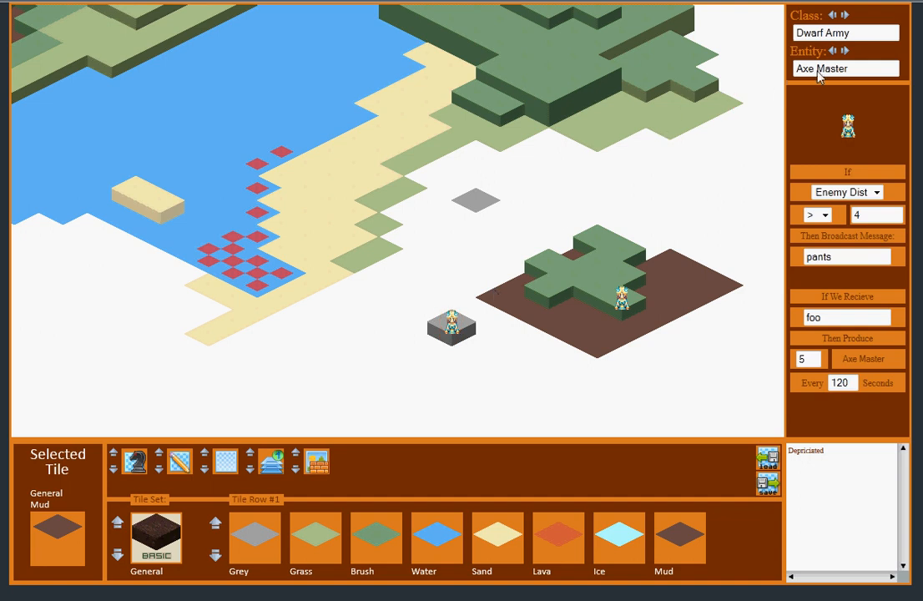
Choose the Troll Warrior from the Dark Legion class and place one on the sand beach
{"action": "left_click", "coordinate": [844, 52]}
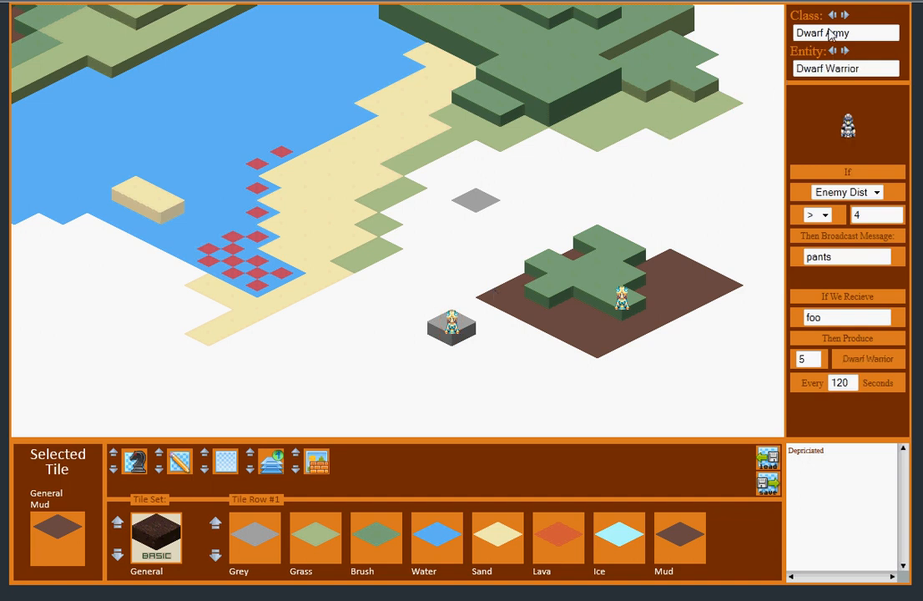
{"action": "left_click", "coordinate": [832, 15]}
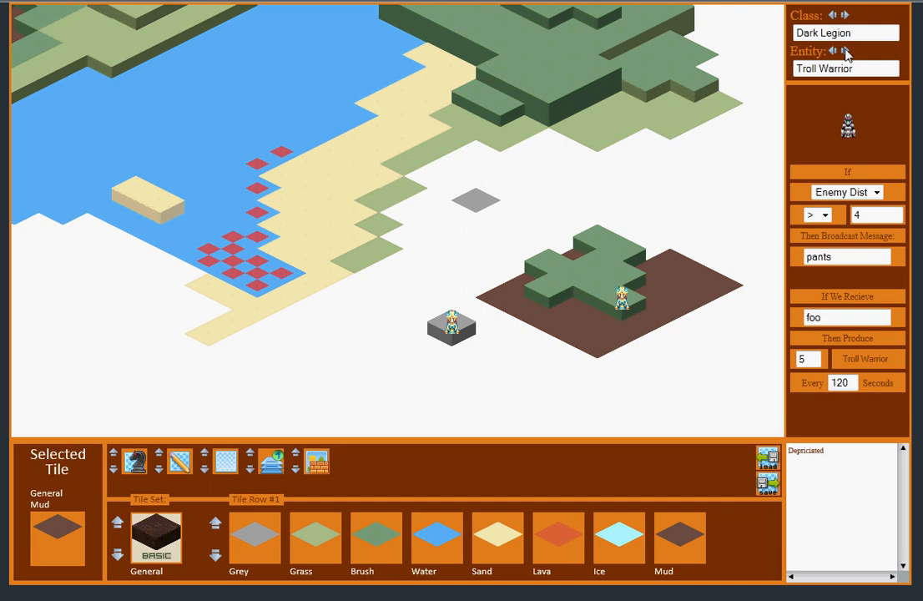
{"action": "left_click", "coordinate": [305, 200]}
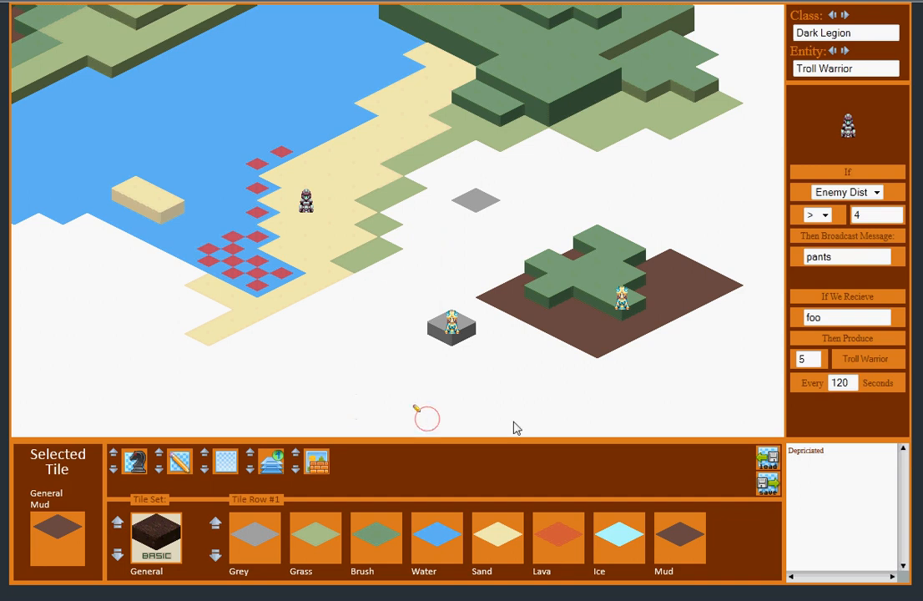
Save the map under the file name "A Level"
{"action": "left_click", "coordinate": [767, 483]}
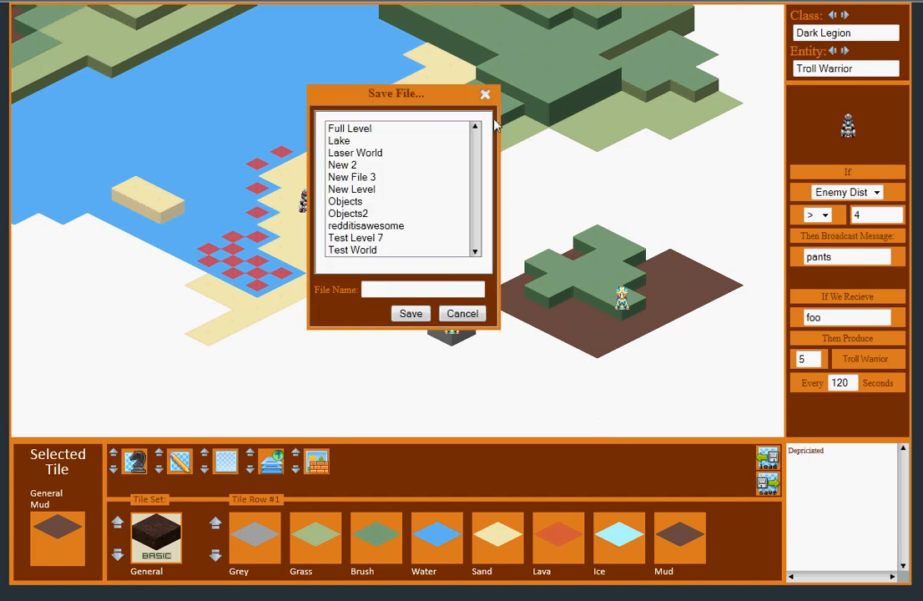
{"action": "left_click", "coordinate": [382, 226]}
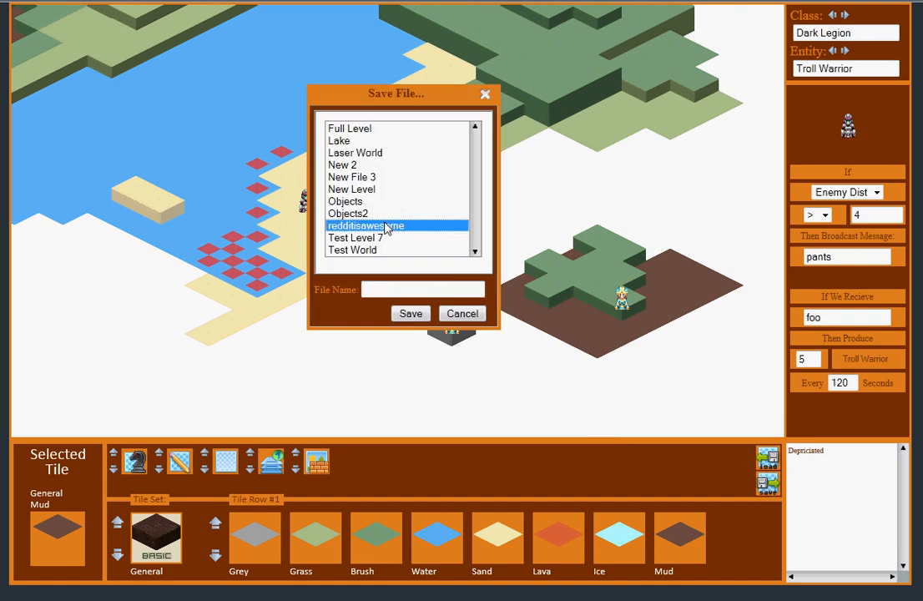
{"action": "left_click_drag", "start_coordinate": [457, 289], "coordinate": [320, 288]}
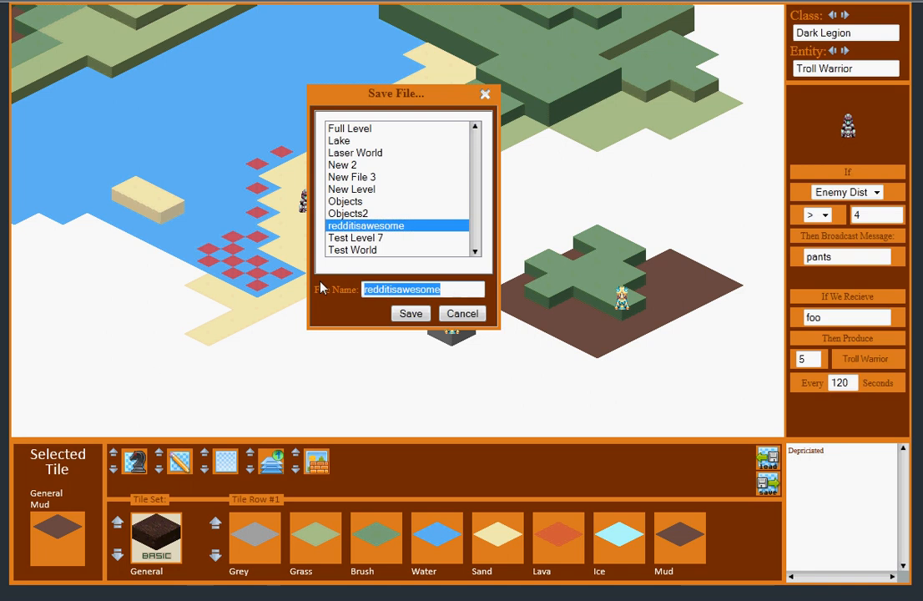
{"action": "type", "text": "A Level"}
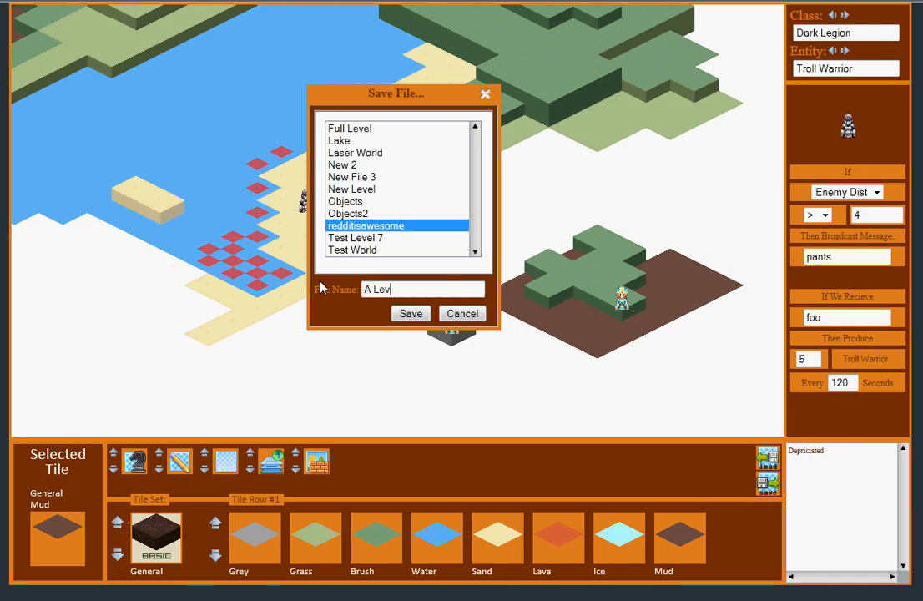
{"action": "left_click", "coordinate": [421, 318]}
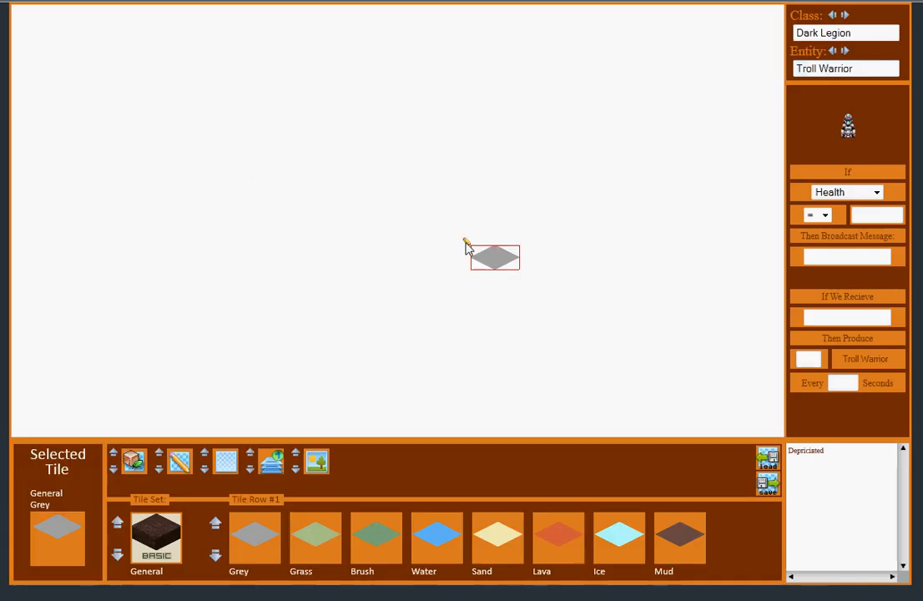
Place two Grey tiles on the empty map
{"action": "left_click", "coordinate": [470, 247]}
{"action": "left_click", "coordinate": [480, 134]}
{"action": "left_click_drag", "start_coordinate": [235, 122], "coordinate": [292, 182]}
Load the saved file "A Level" into the editor
{"action": "left_click", "coordinate": [767, 458]}
{"action": "left_click", "coordinate": [347, 131]}
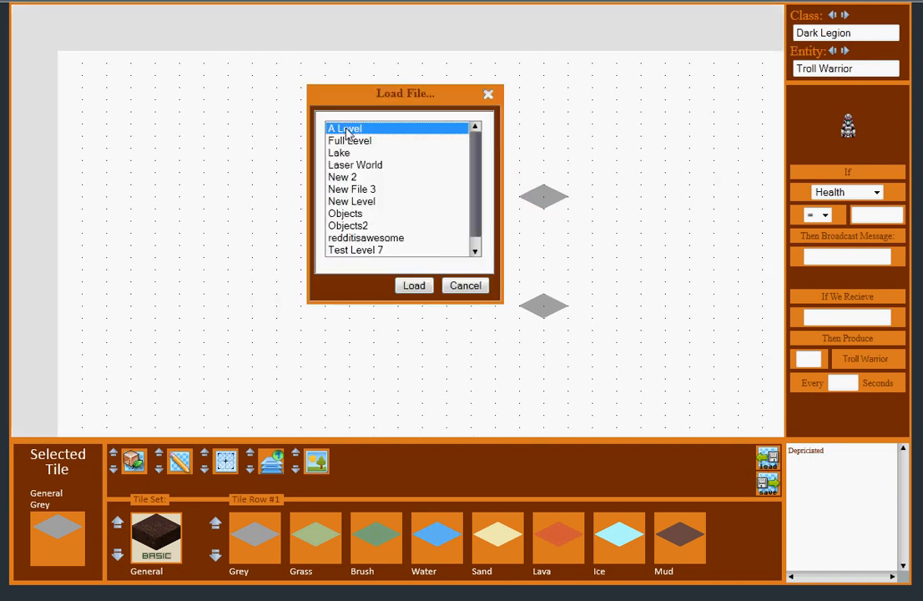
{"action": "left_click", "coordinate": [342, 153]}
{"action": "left_click", "coordinate": [346, 205]}
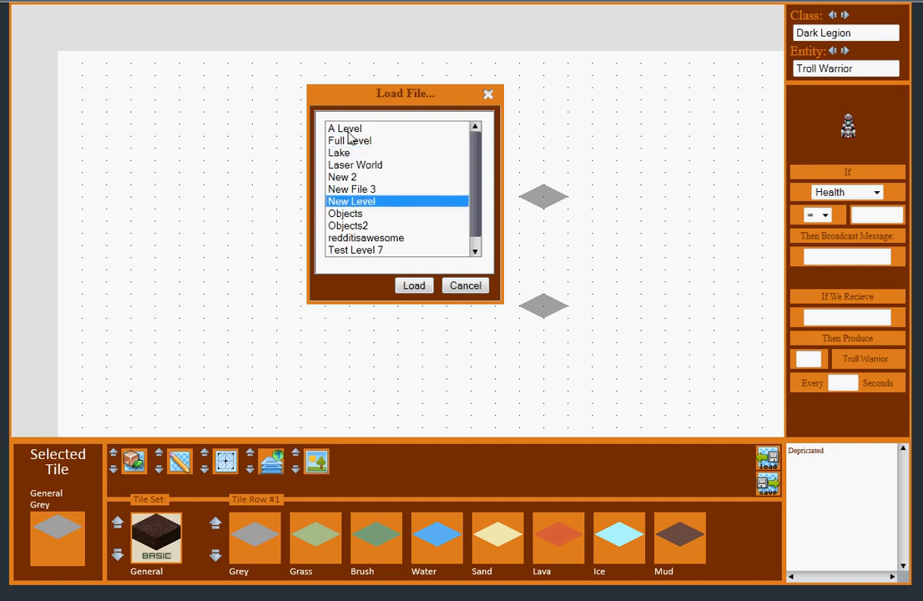
{"action": "left_click", "coordinate": [347, 131]}
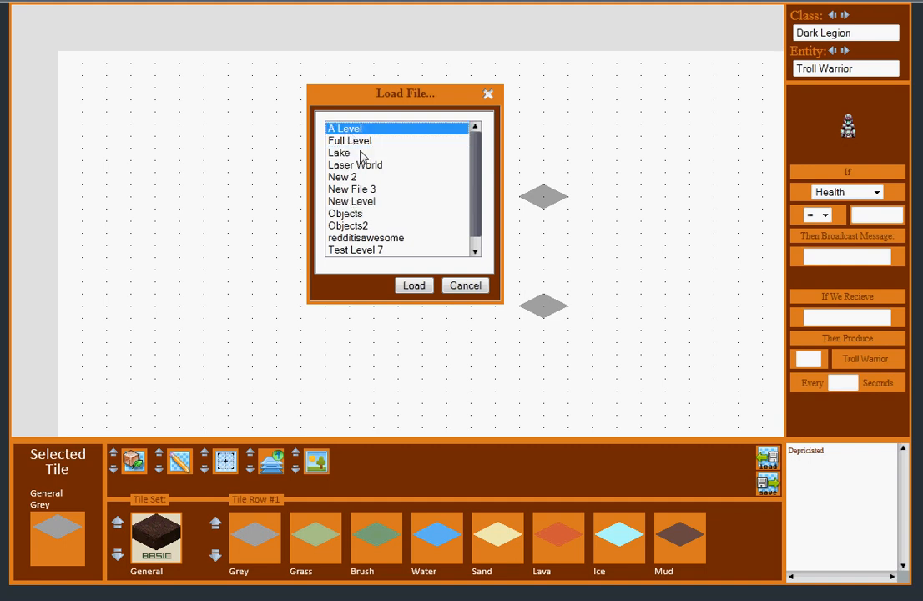
{"action": "left_click", "coordinate": [414, 286]}
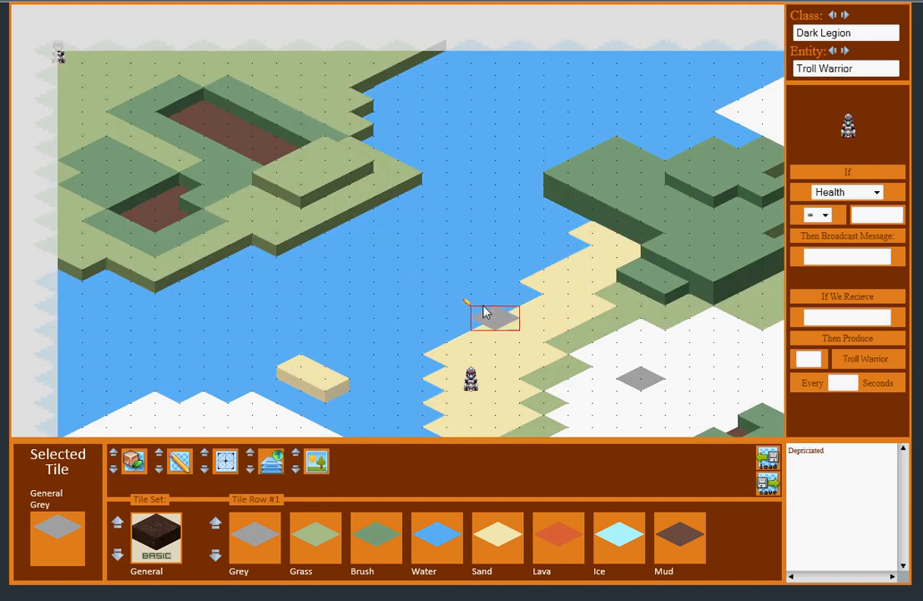
{"action": "left_click_drag", "start_coordinate": [479, 309], "coordinate": [392, 176]}
{"action": "left_click_drag", "start_coordinate": [608, 243], "coordinate": [507, 259]}
{"action": "left_click_drag", "start_coordinate": [230, 152], "coordinate": [373, 182]}
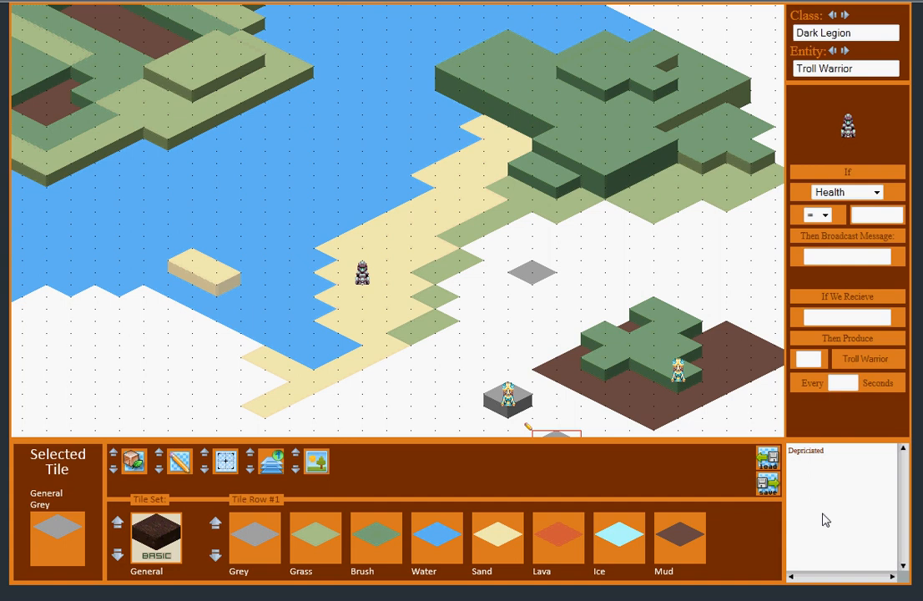
{"action": "left_click", "coordinate": [435, 257]}
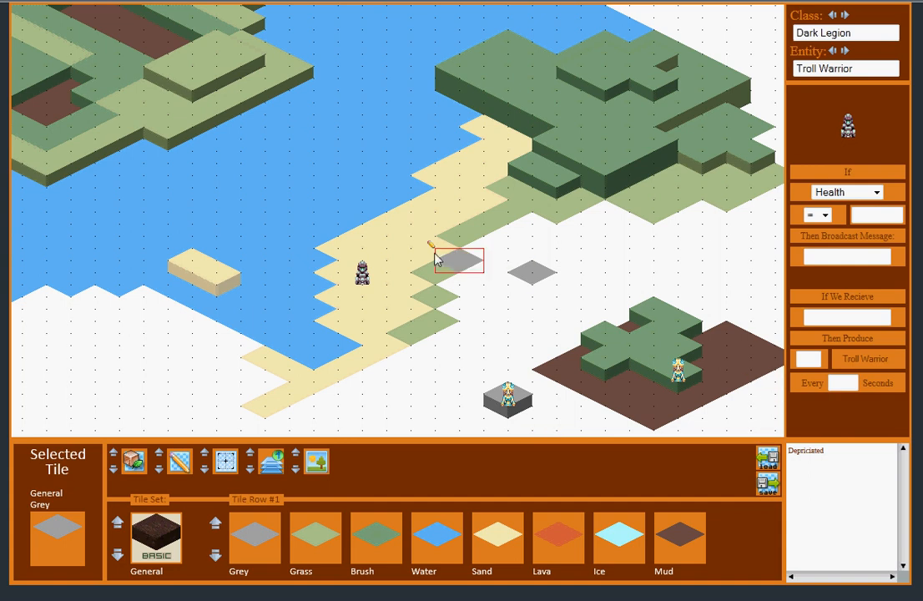